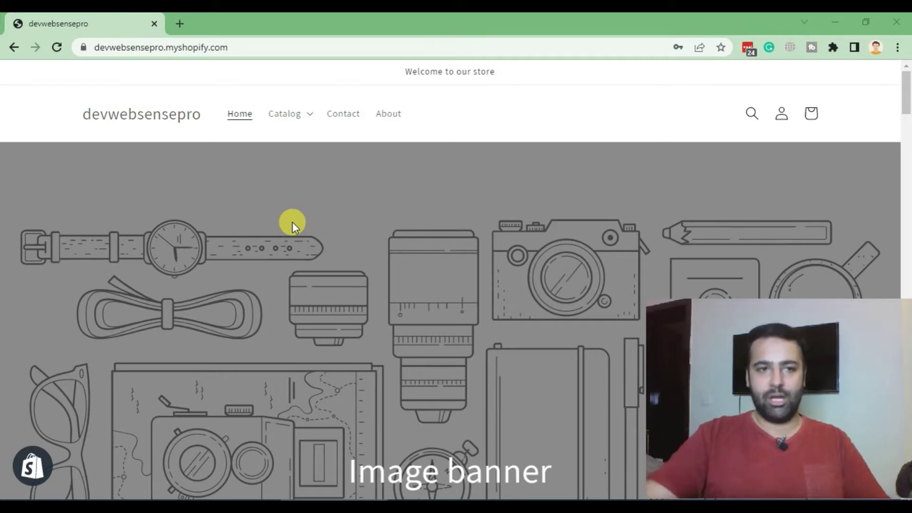
scroll(407, 153, down, 5)
scroll(407, 152, down, 5)
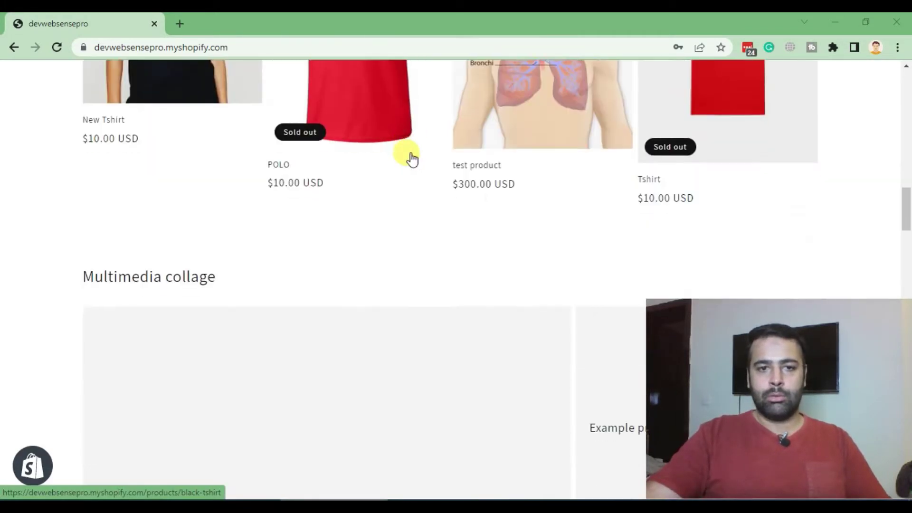
scroll(407, 153, down, 5)
scroll(410, 151, down, 5)
scroll(408, 150, down, 8)
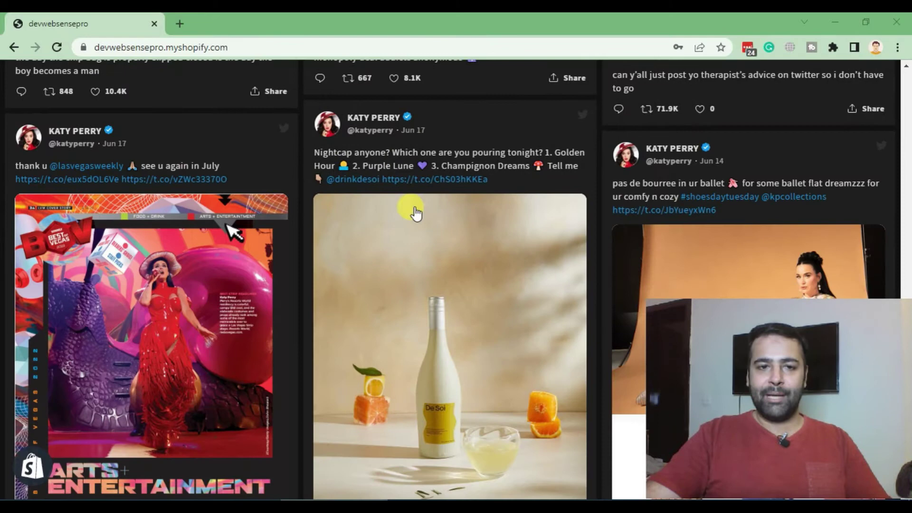
scroll(409, 178, up, 4)
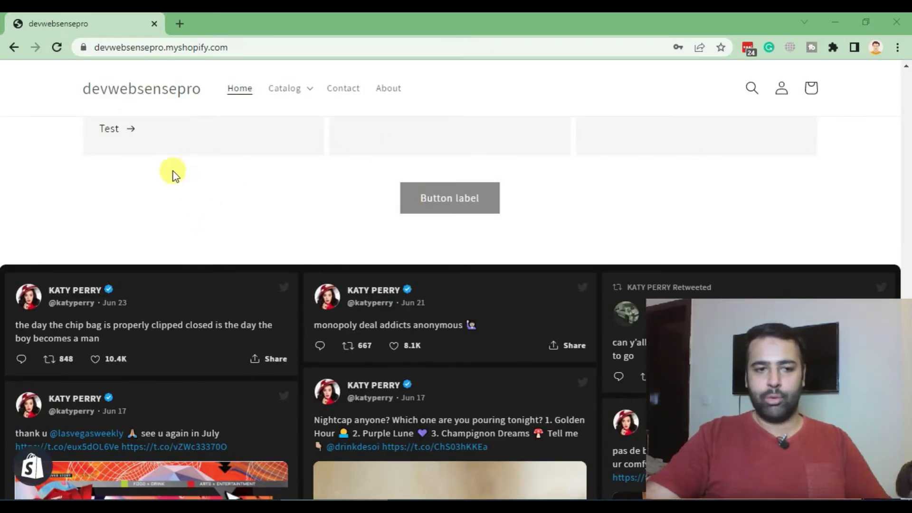
scroll(171, 164, down, 2)
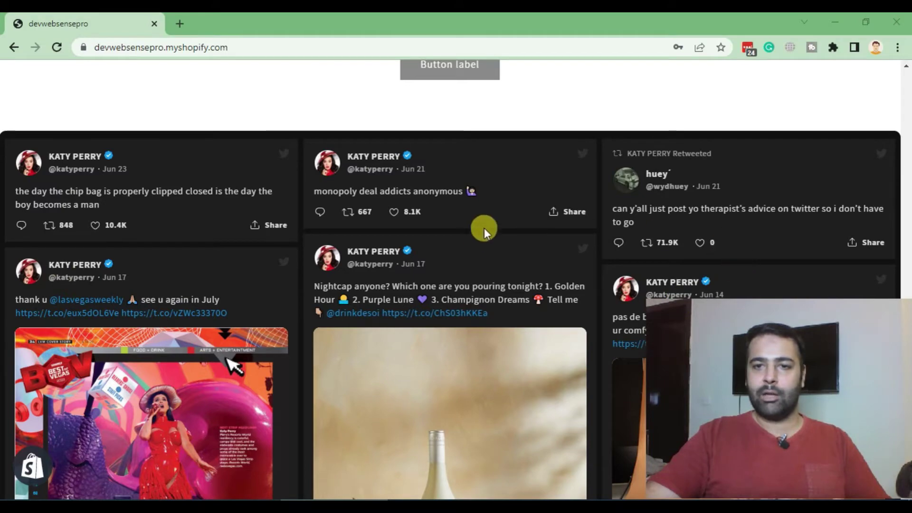
scroll(506, 203, down, 1)
scroll(603, 254, down, 4)
scroll(602, 255, down, 2)
scroll(432, 317, down, 4)
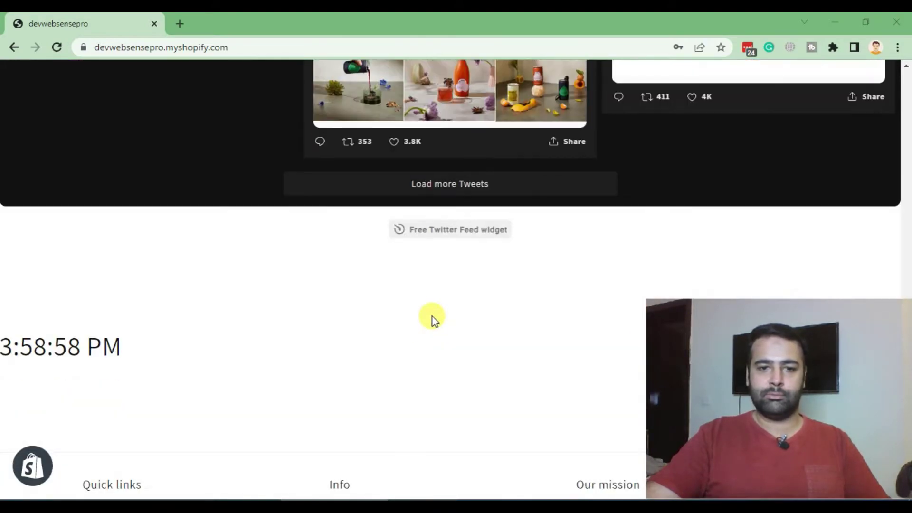
scroll(433, 317, up, 4)
scroll(392, 313, up, 3)
scroll(342, 311, up, 1)
scroll(303, 309, up, 3)
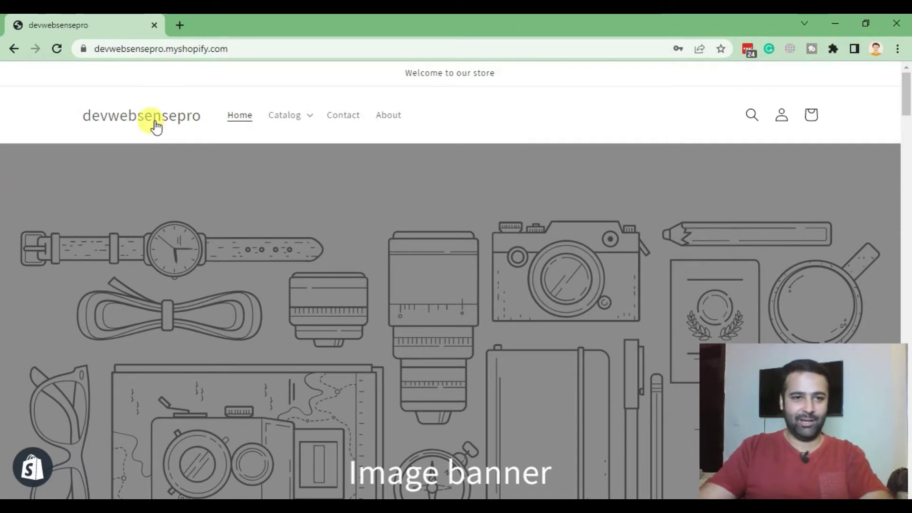
Step: Load elfsight.com in a new tab and go to the Twitter Feed widget page under Social
click(179, 26)
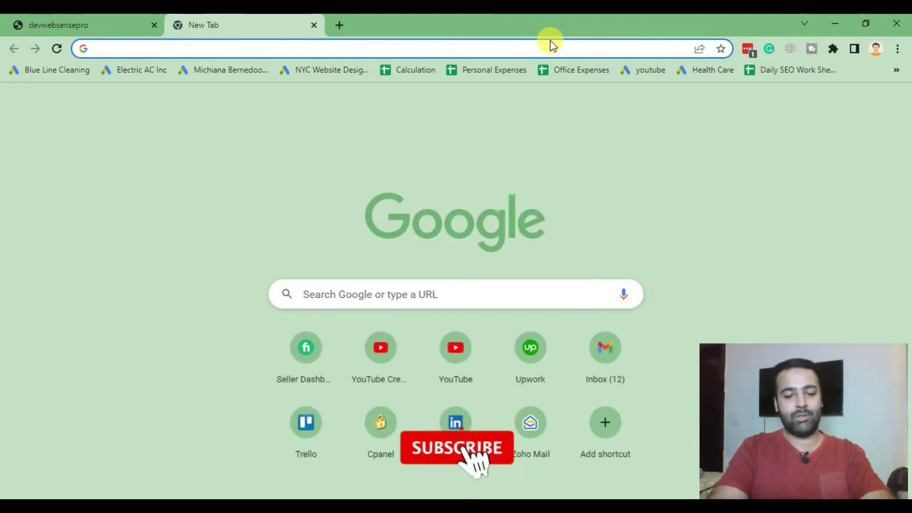
text(elfsi)
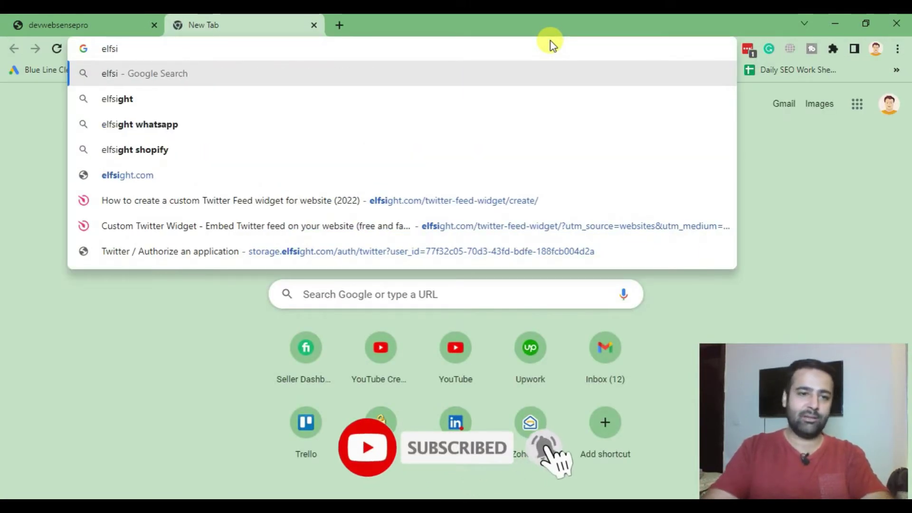
key(Down)
key(Down)
key(Down)
key(Down)
key(Return)
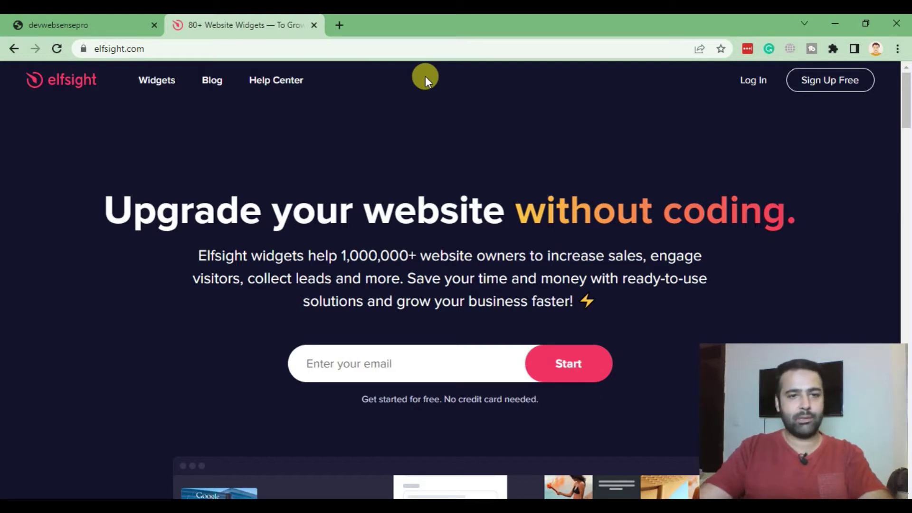
mouse_move(157, 79)
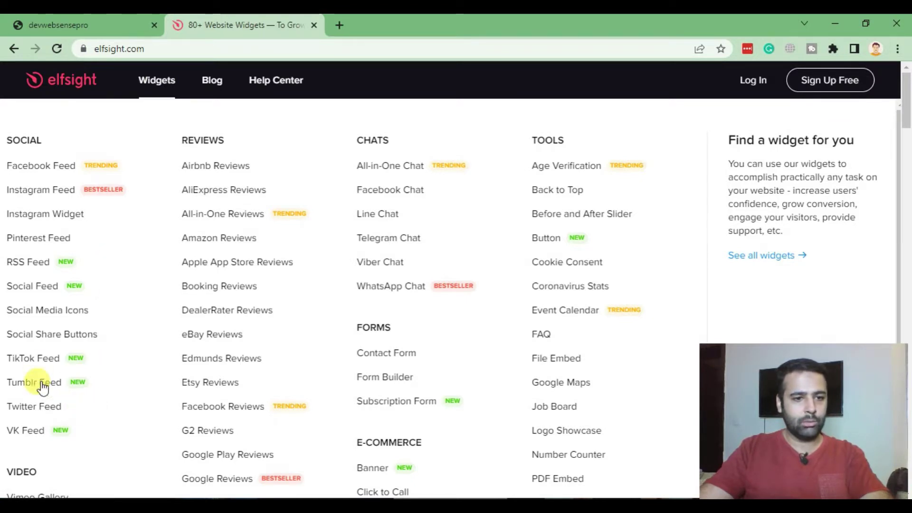
click(32, 409)
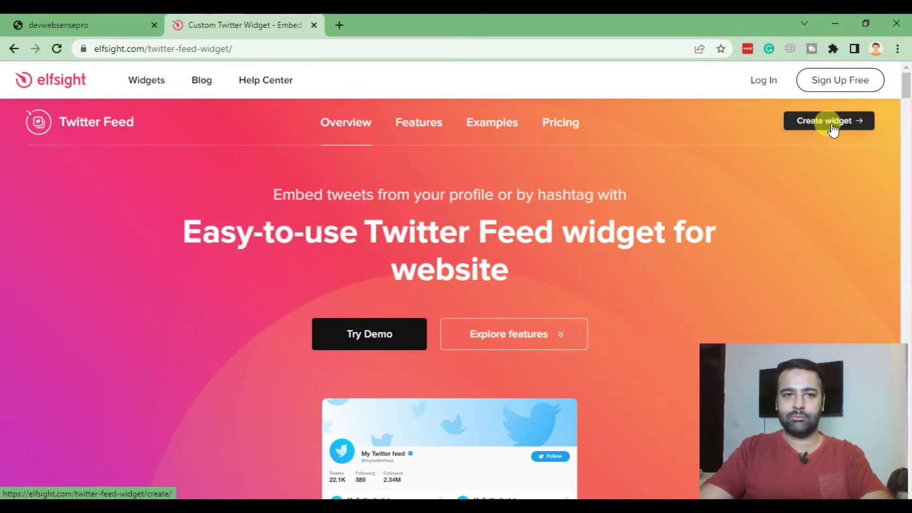
Step: Create a Twitter Feed widget, preview Hashtag Feed, Sidebar Widget and Tweets Grid, then pick Profile Timeline
click(830, 122)
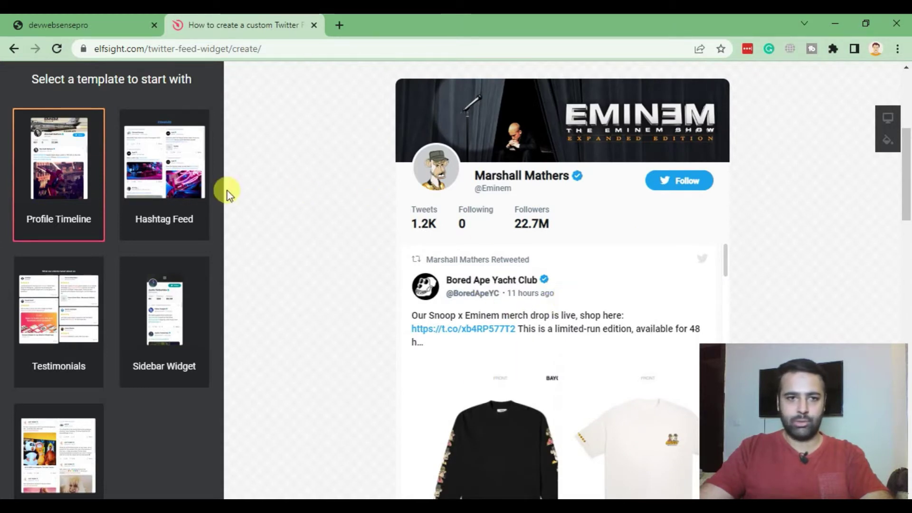
click(178, 203)
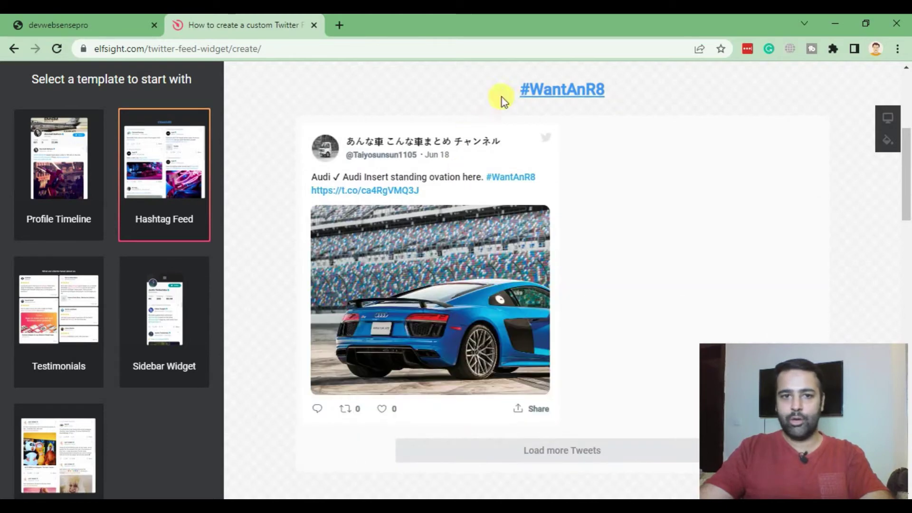
scroll(601, 226, down, 4)
scroll(627, 304, up, 4)
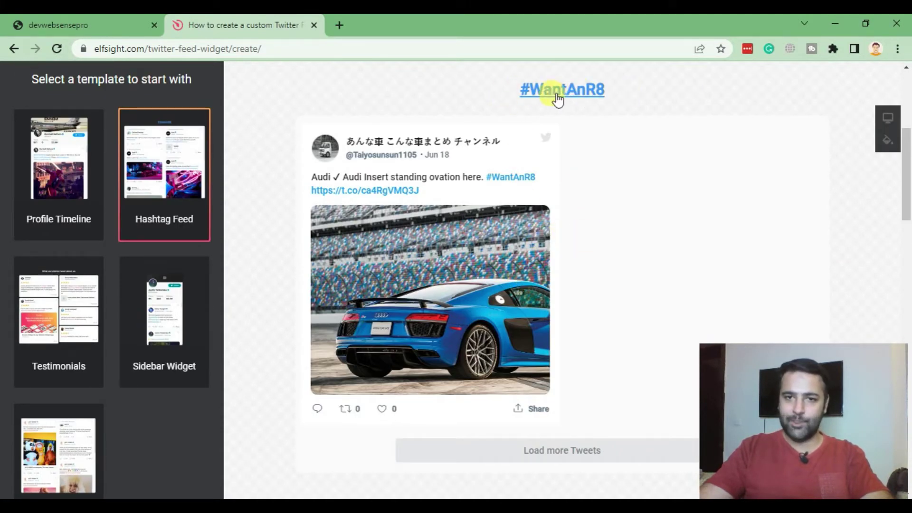
click(163, 317)
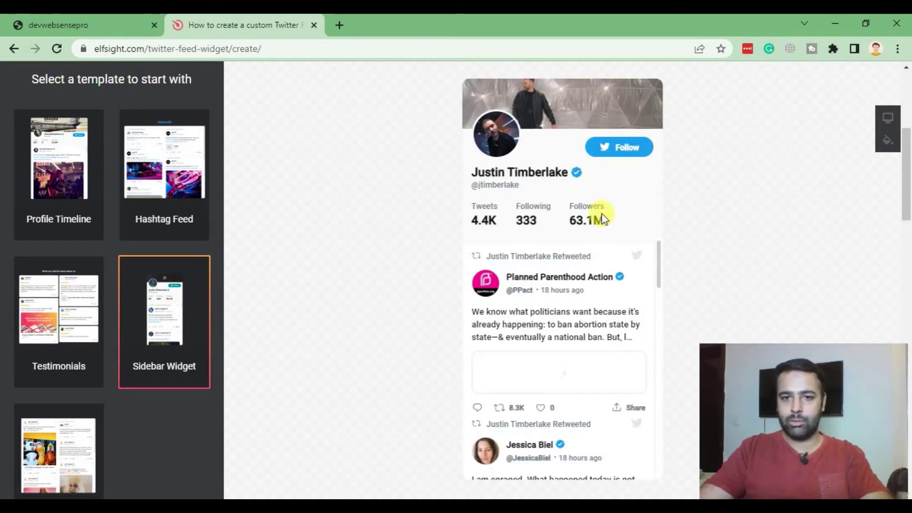
scroll(606, 187, down, 2)
scroll(603, 223, down, 2)
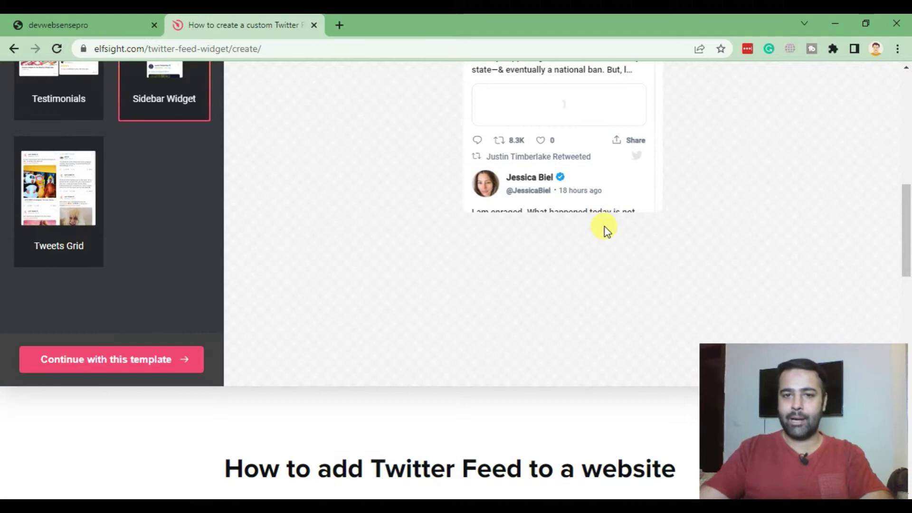
scroll(605, 230, up, 3)
scroll(542, 294, up, 1)
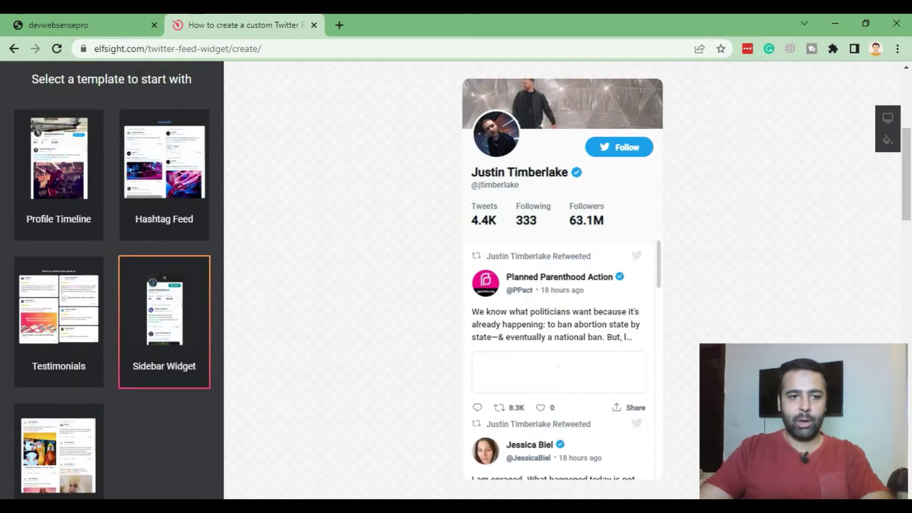
click(58, 445)
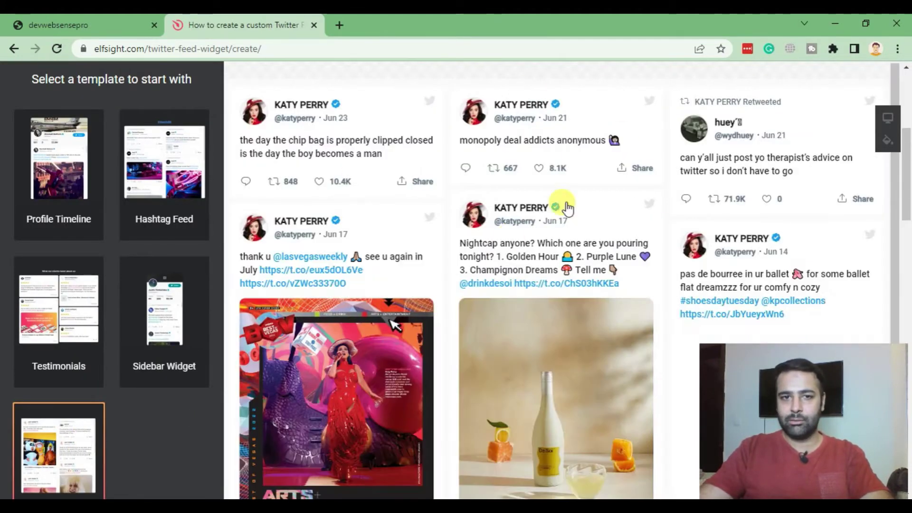
scroll(499, 178, down, 2)
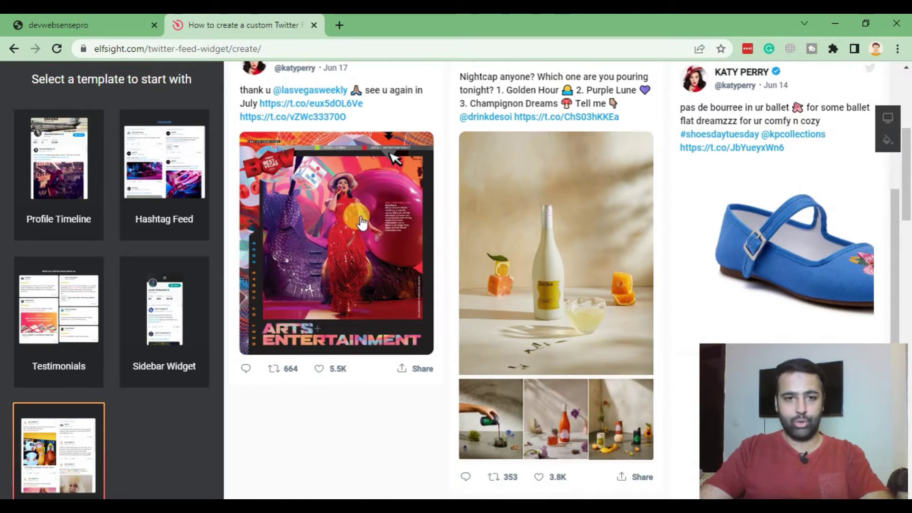
scroll(606, 316, up, 2)
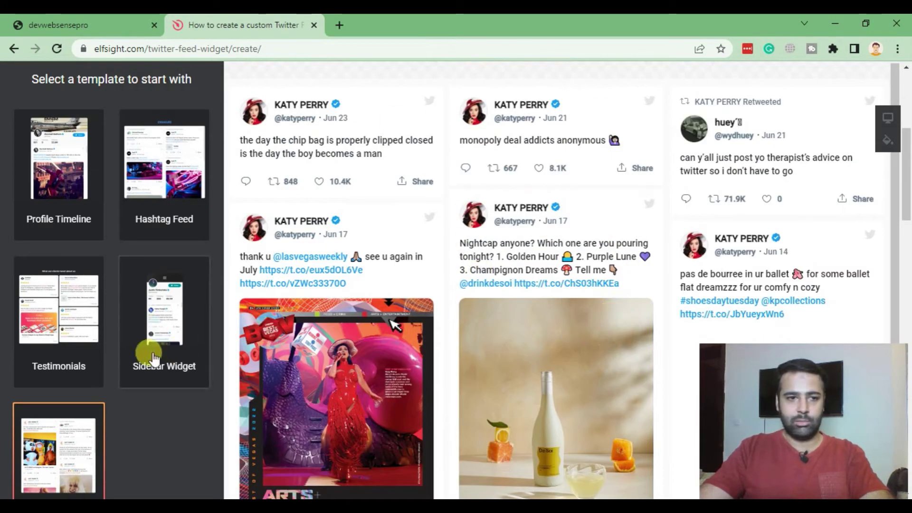
click(56, 169)
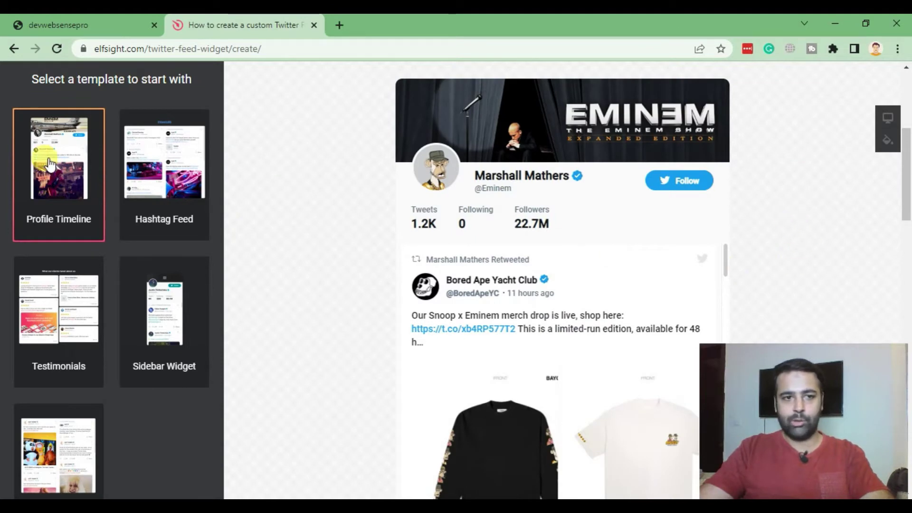
scroll(259, 357, up, 3)
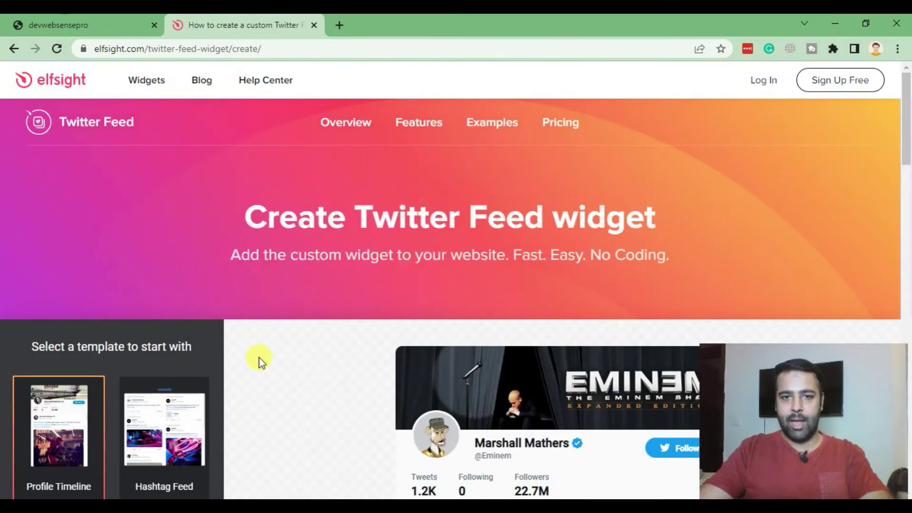
scroll(722, 138, down, 5)
scroll(814, 159, down, 2)
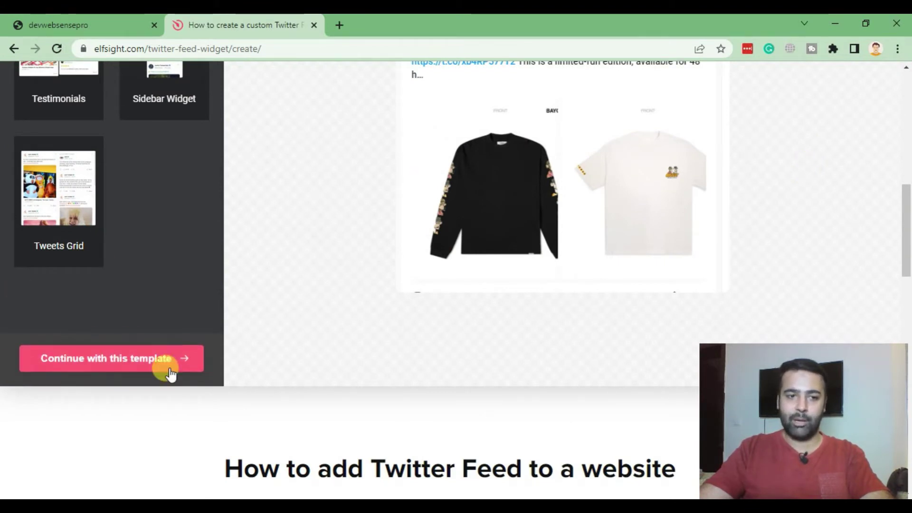
Step: Continue with the template, authorize Elfsight on Twitter, then choose Join to Install
click(125, 367)
scroll(354, 362, up, 5)
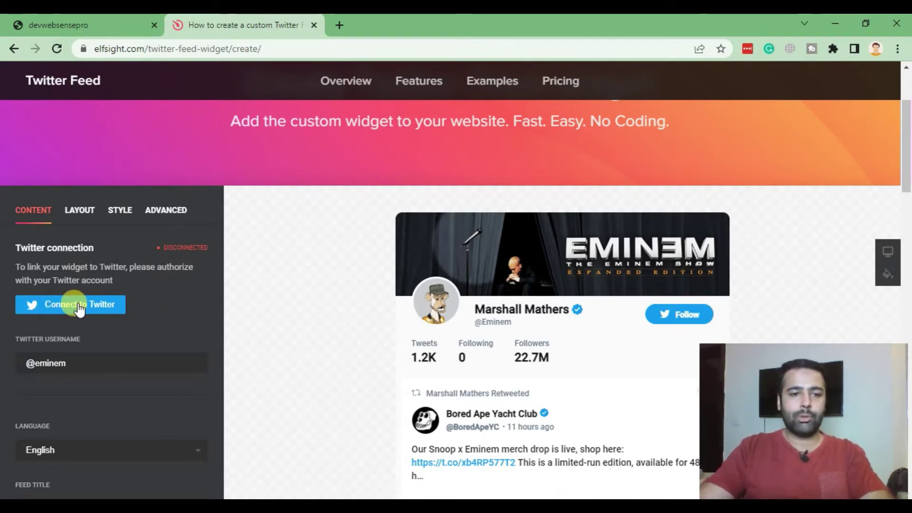
click(91, 315)
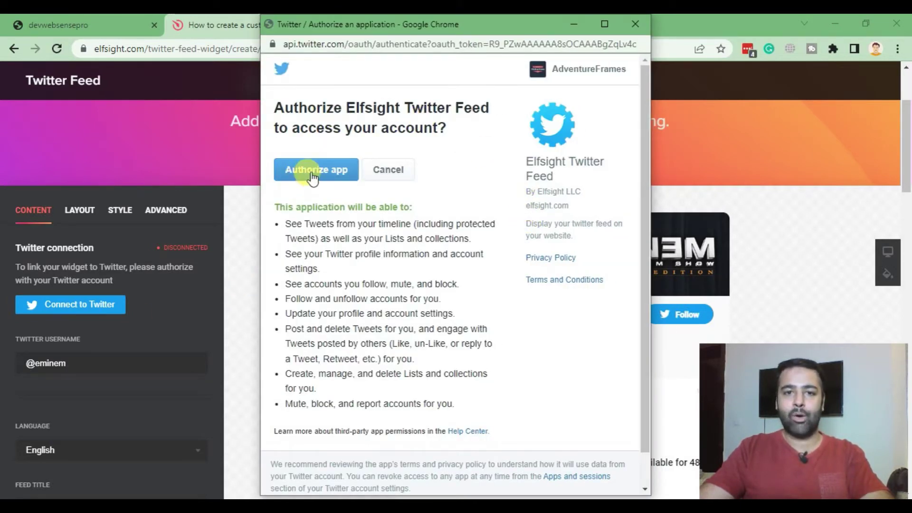
click(311, 178)
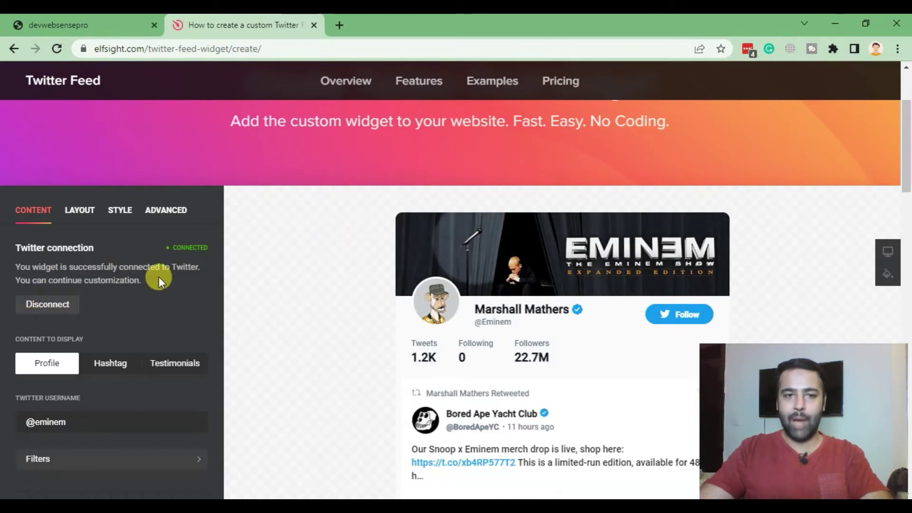
drag(158, 282, 24, 247)
click(178, 299)
scroll(392, 234, down, 2)
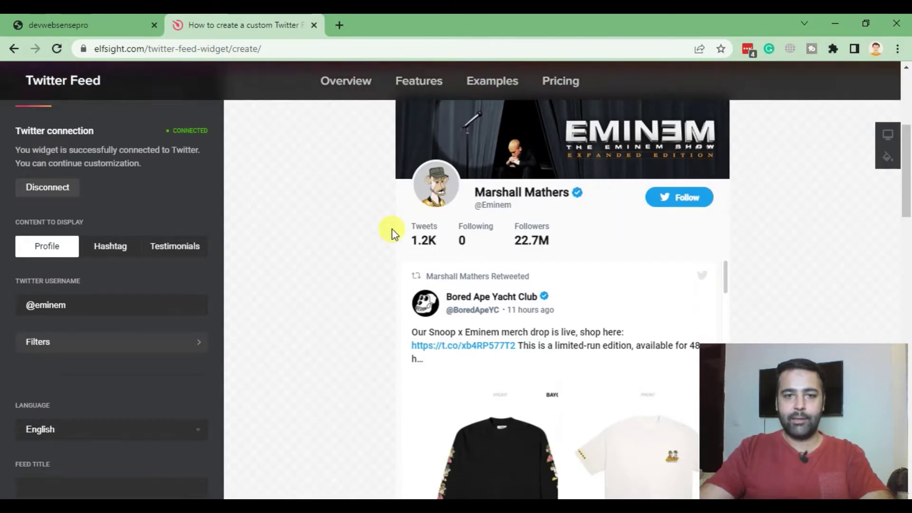
scroll(264, 221, down, 4)
scroll(230, 281, up, 2)
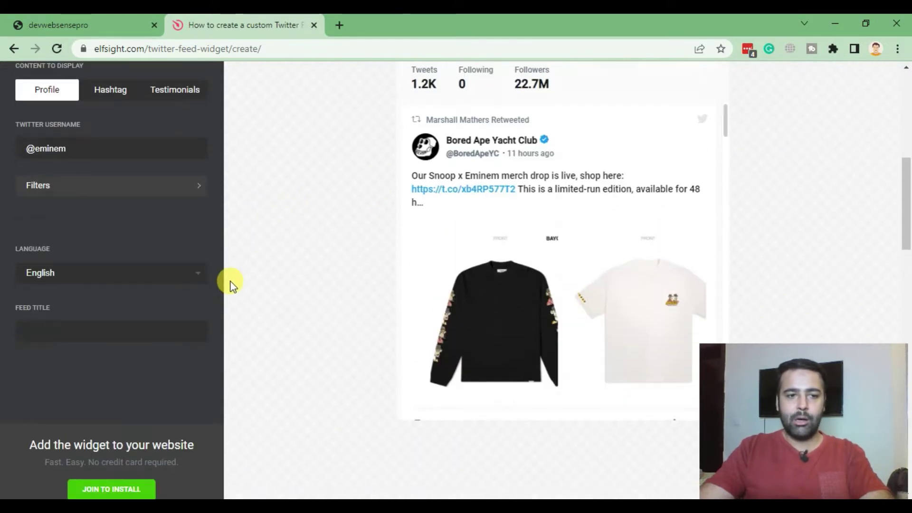
scroll(229, 282, up, 2)
scroll(240, 224, up, 2)
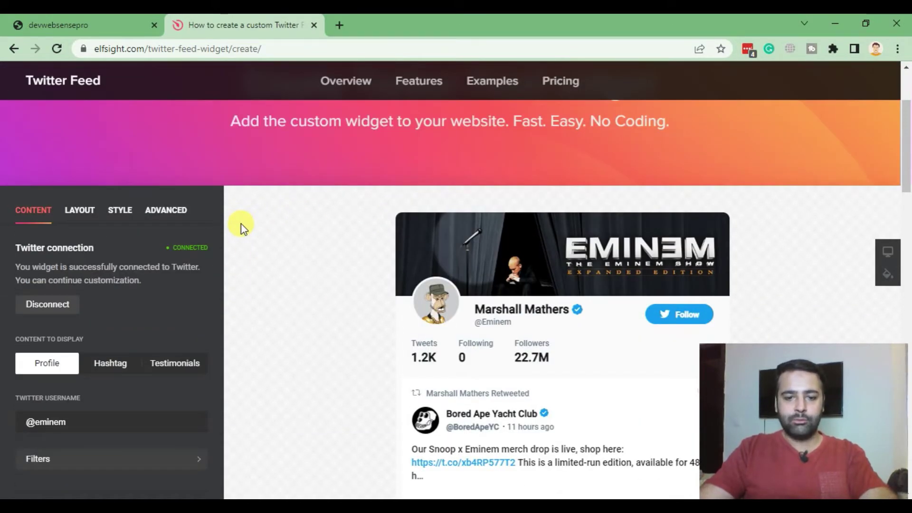
scroll(241, 224, up, 2)
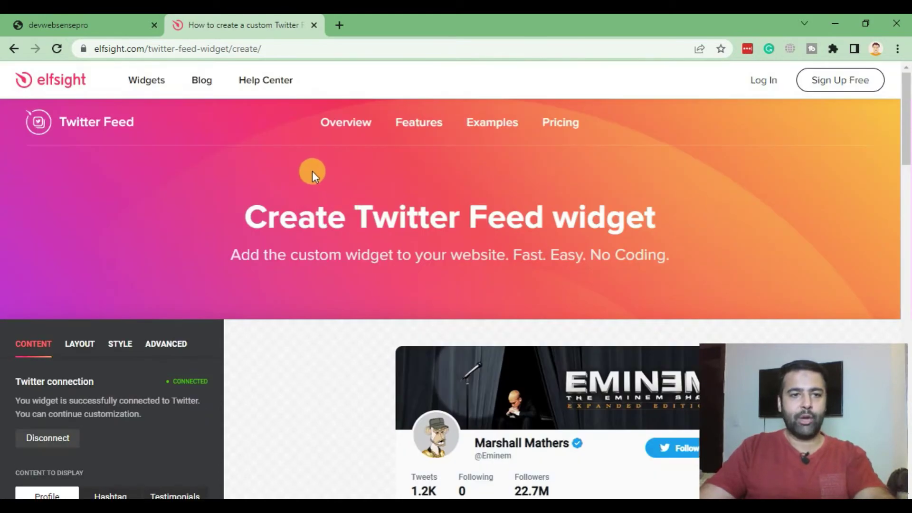
scroll(313, 172, down, 5)
scroll(352, 262, down, 2)
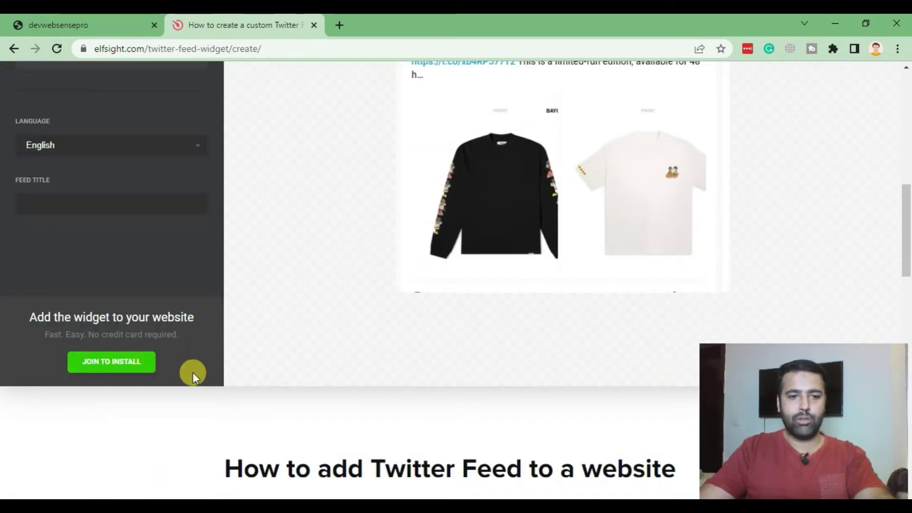
click(112, 364)
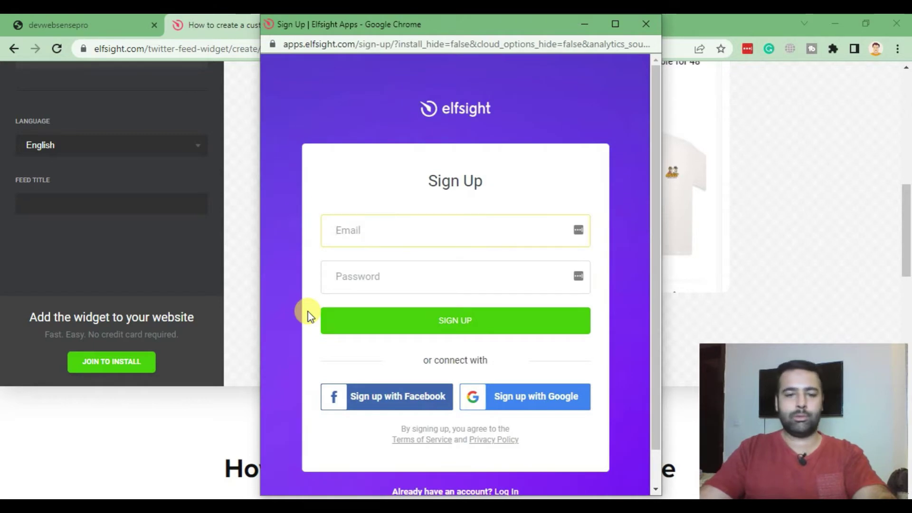
scroll(611, 214, down, 1)
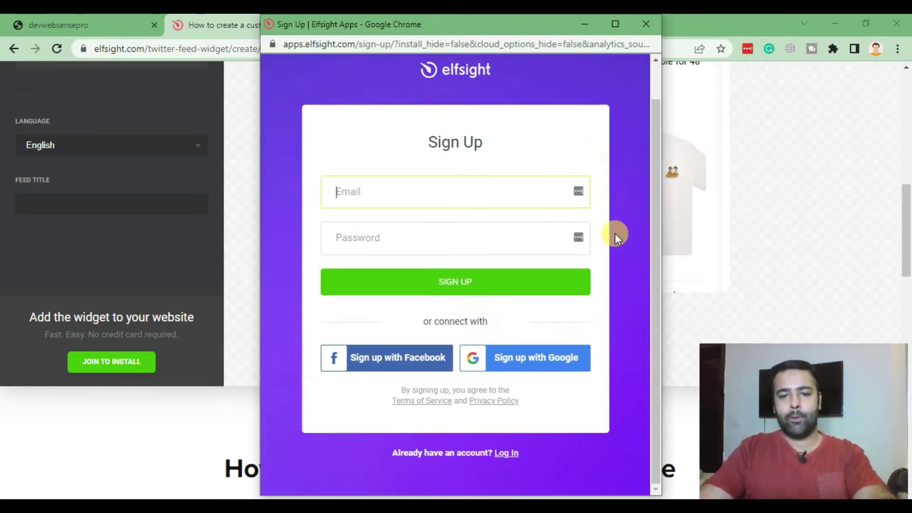
Step: Sign up with Google and save the Eminem profile feed widget
click(541, 368)
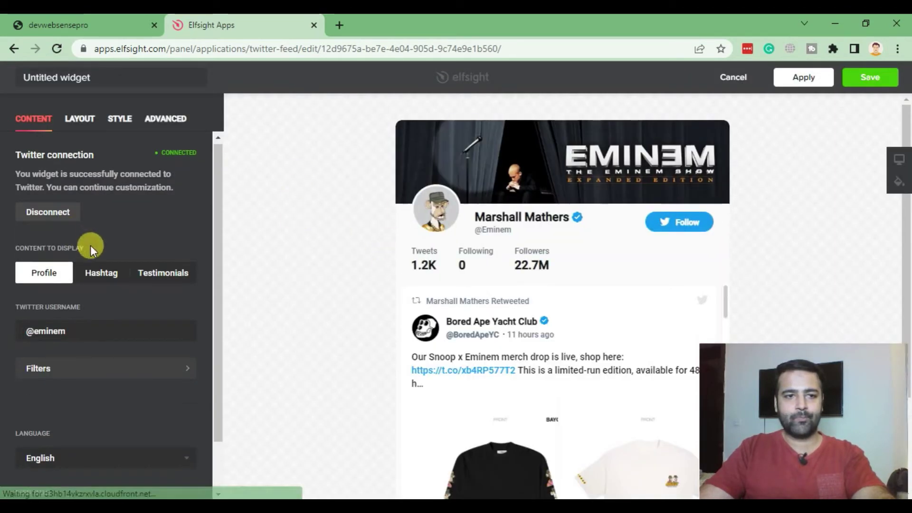
scroll(612, 243, down, 2)
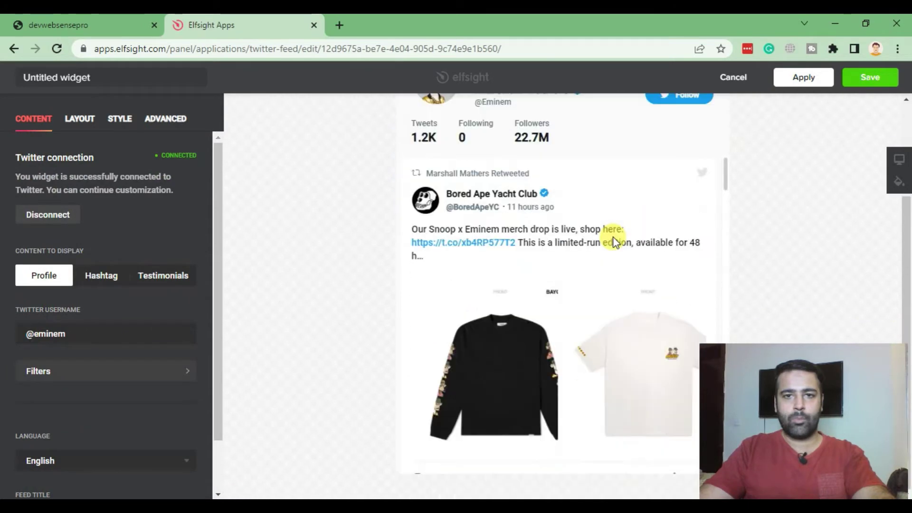
scroll(613, 242, up, 2)
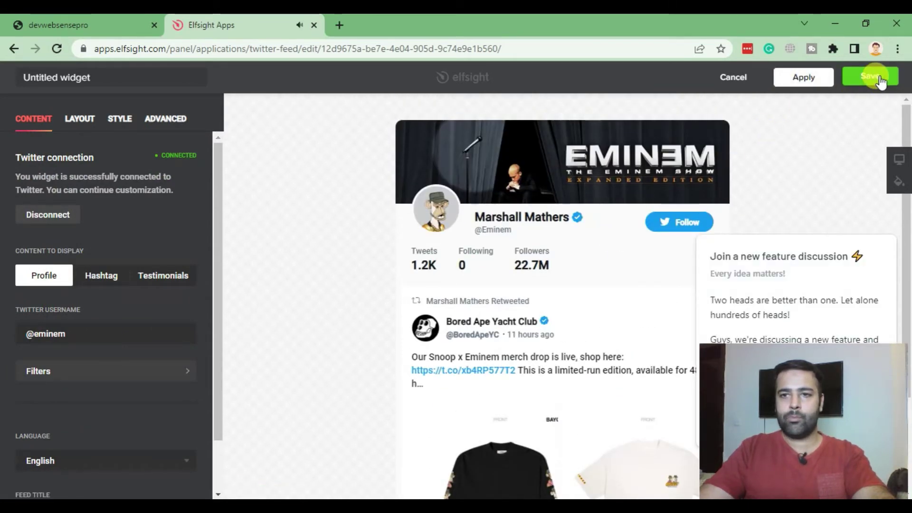
click(879, 79)
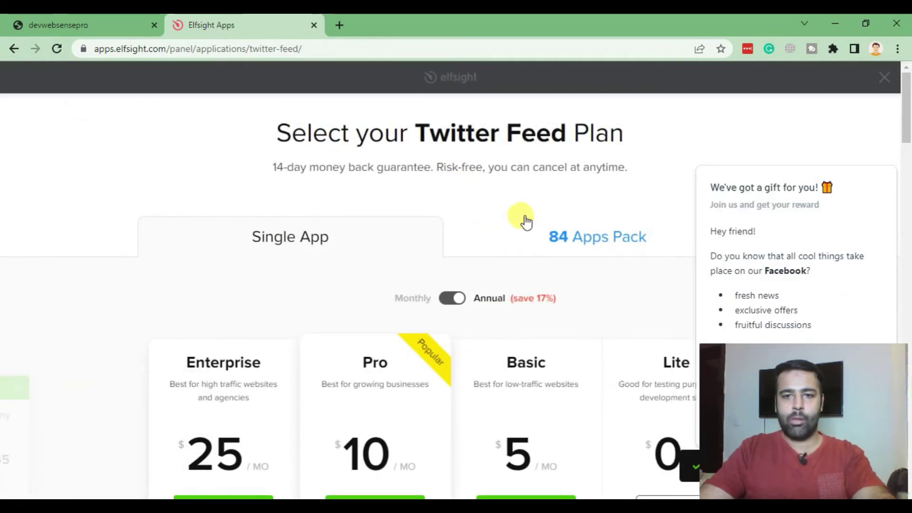
scroll(524, 221, down, 3)
scroll(662, 227, down, 2)
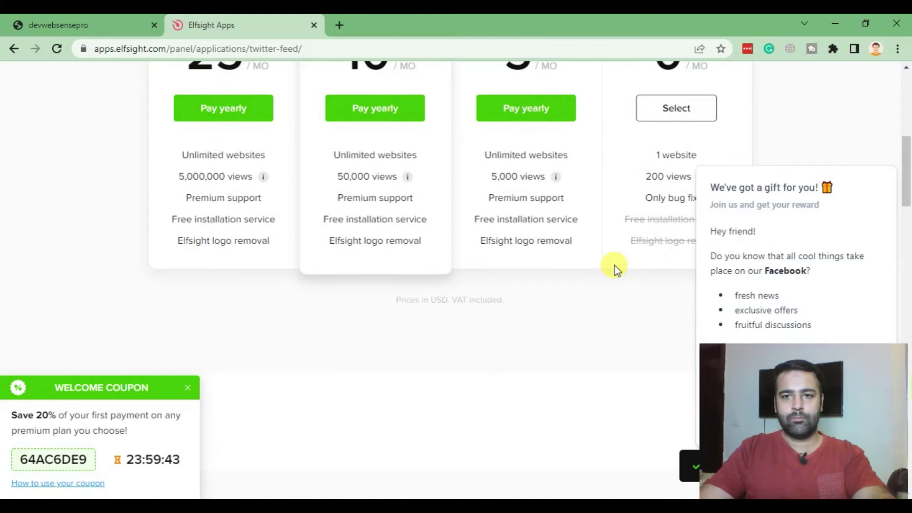
scroll(615, 266, up, 3)
scroll(688, 193, down, 2)
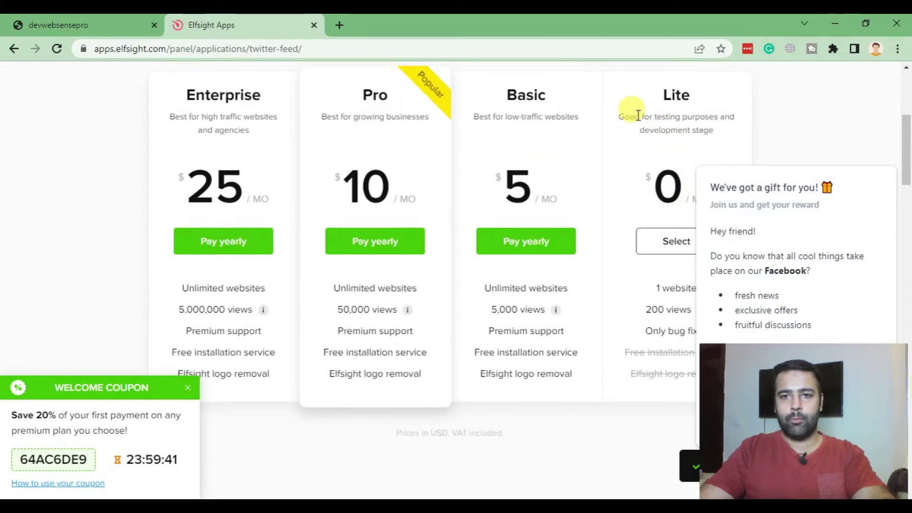
mouse_move(794, 214)
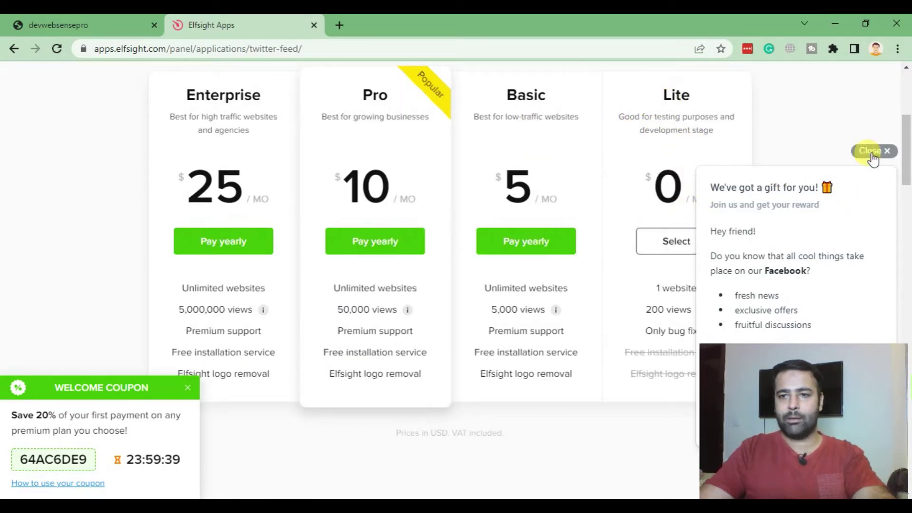
Step: Dismiss the gift popup and select the free Lite plan to get the embed code
click(870, 152)
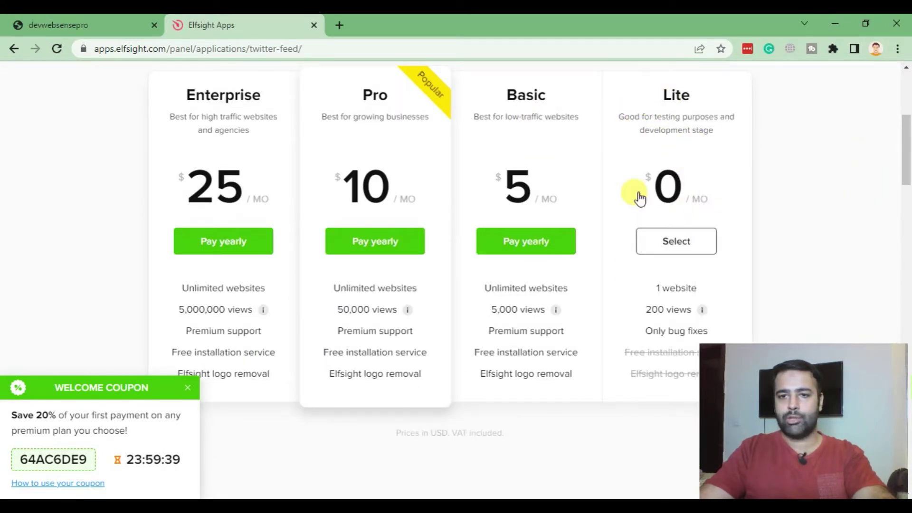
click(675, 241)
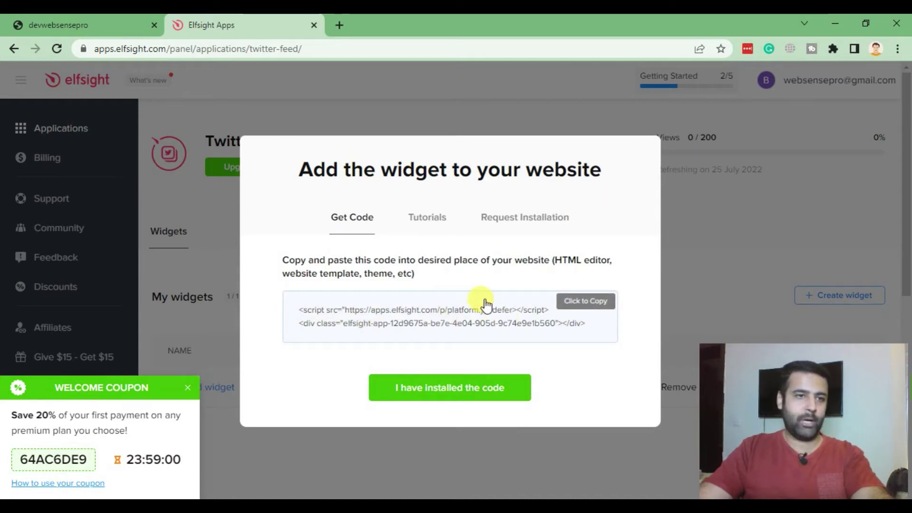
Step: Load the devwebsensepro store's /admin address in a new tab placed beside the store tab
click(98, 25)
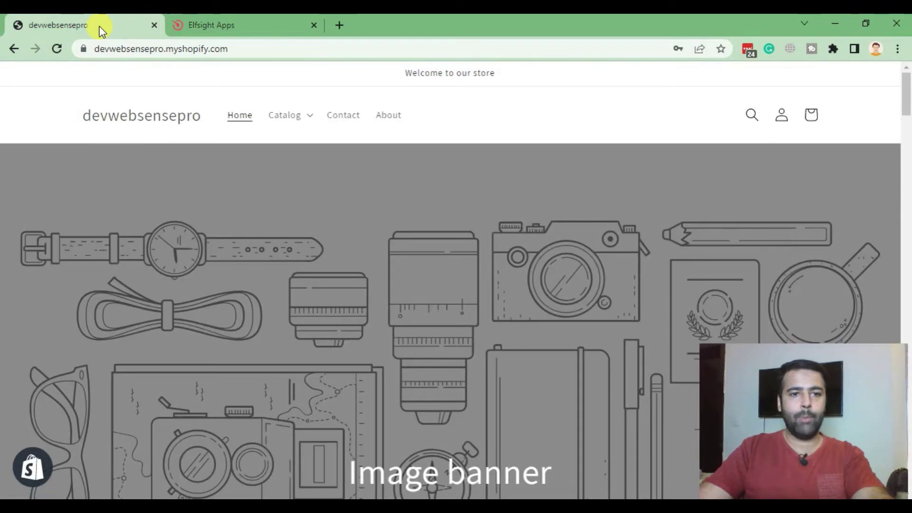
click(231, 49)
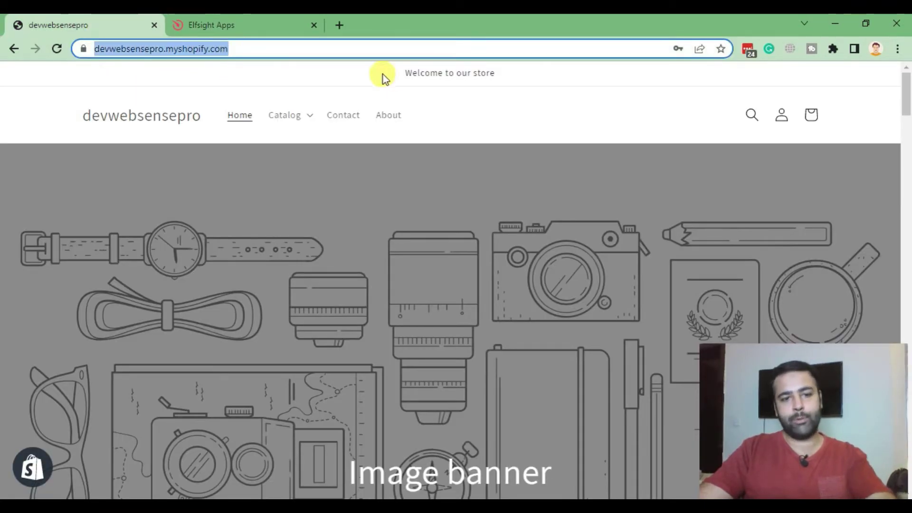
click(341, 26)
drag(409, 25, 230, 15)
text(https://devwebsensepro.myshopify.com/)
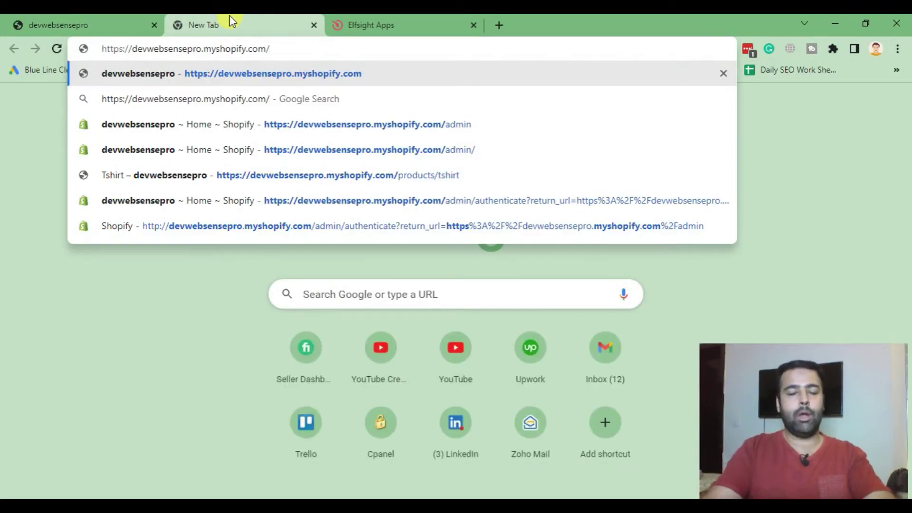
text(admin)
key(Return)
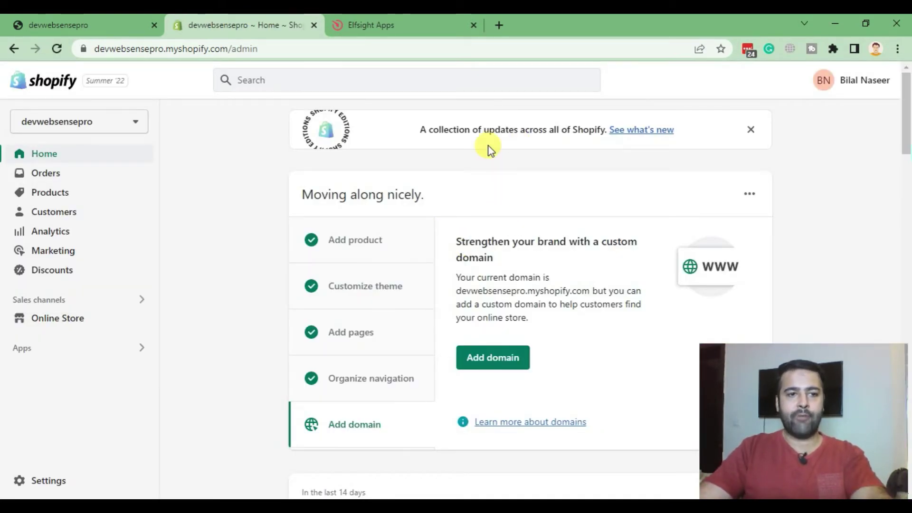
Step: Go to Online Store themes and customize the live Dawn theme
click(61, 320)
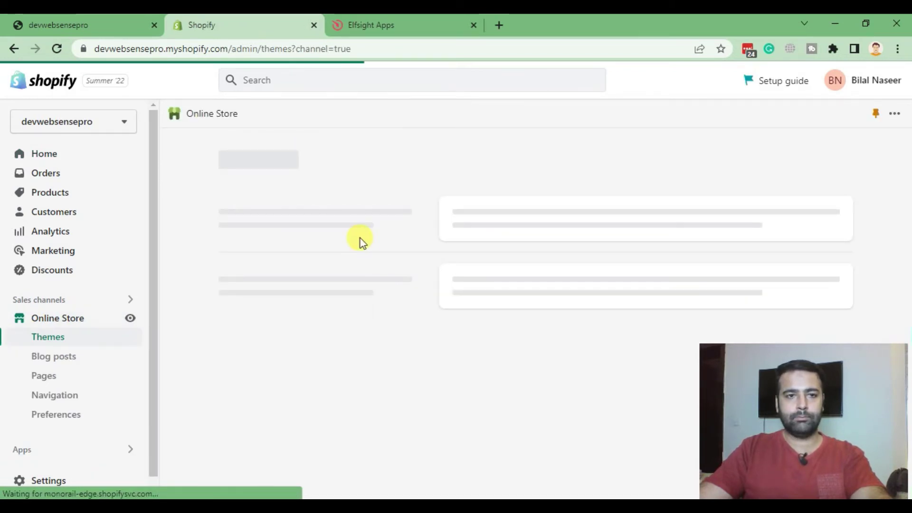
scroll(368, 176, down, 2)
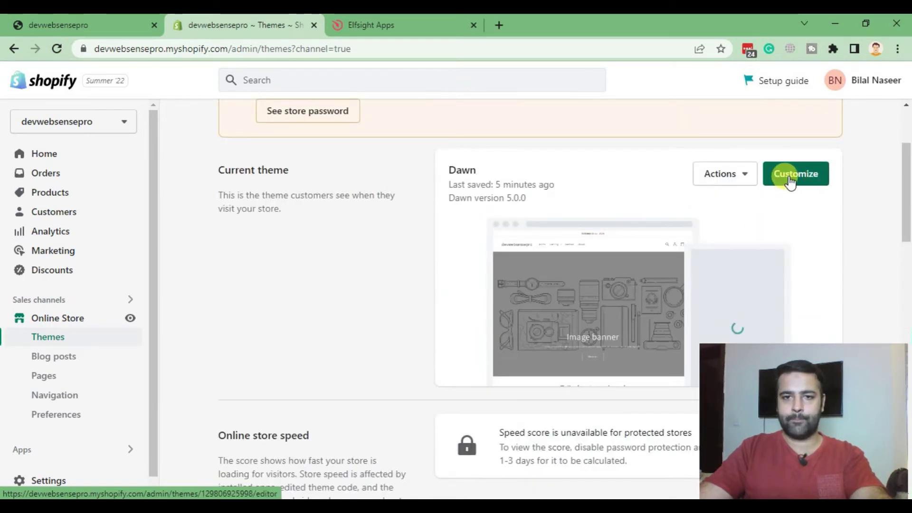
click(819, 176)
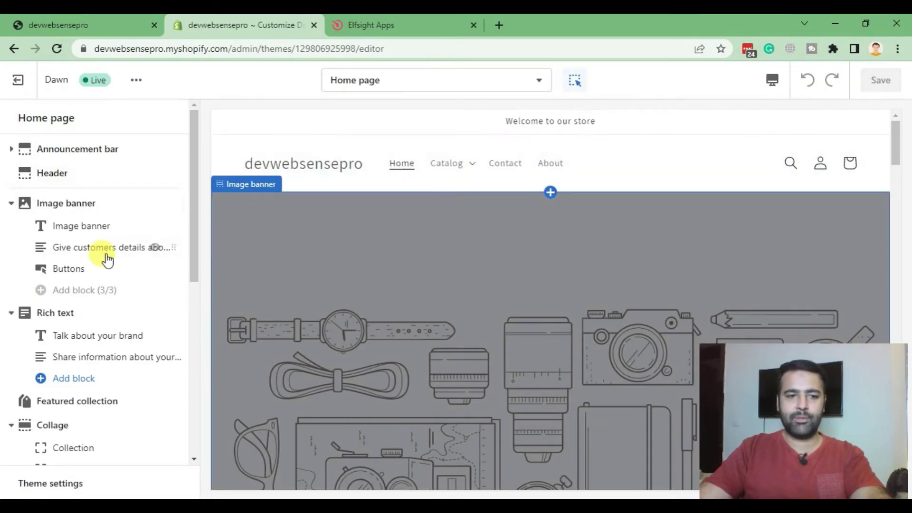
scroll(103, 257, down, 5)
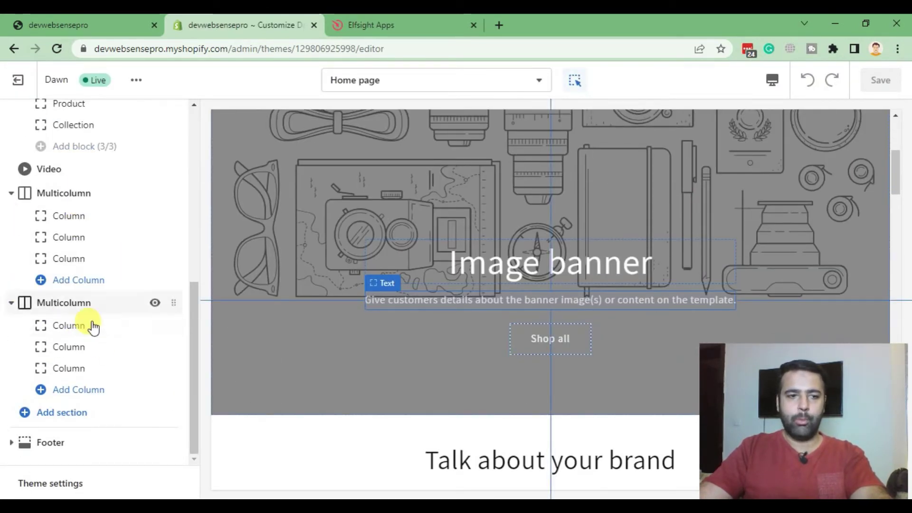
Step: Add a Custom Liquid section to the home page above the footer
click(63, 413)
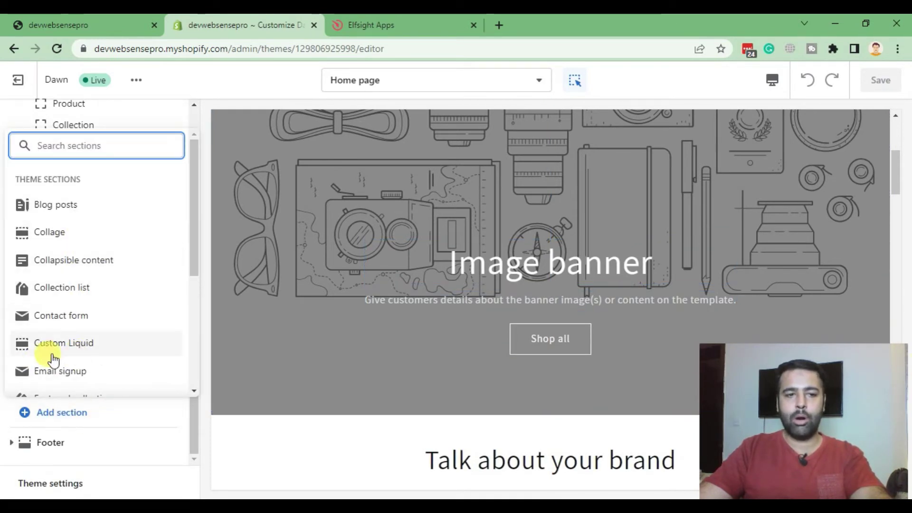
click(76, 353)
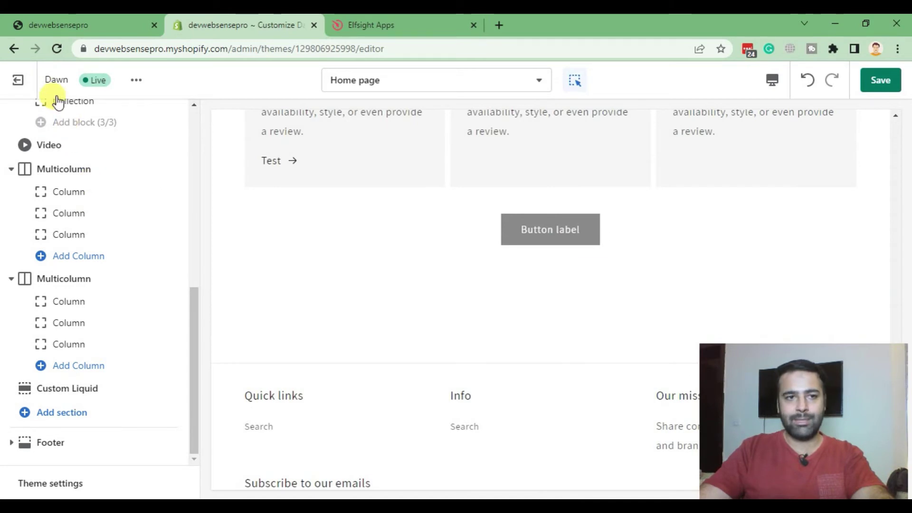
mouse_move(64, 389)
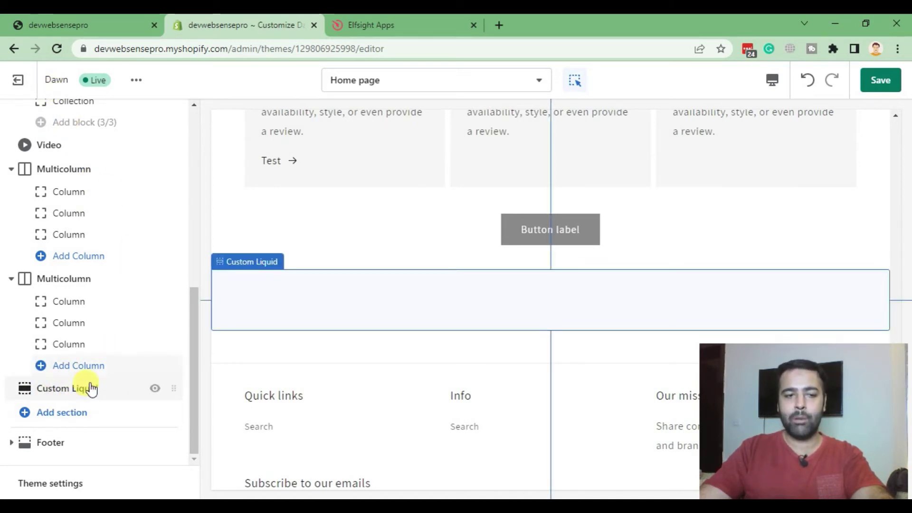
Step: Copy the Elfsight embed code and paste it into the Custom Liquid section's code box
click(66, 391)
click(28, 174)
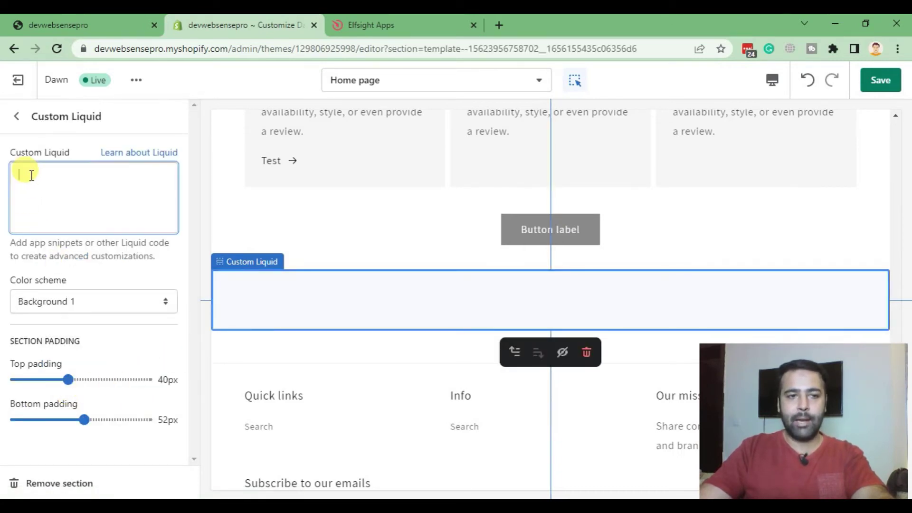
click(372, 25)
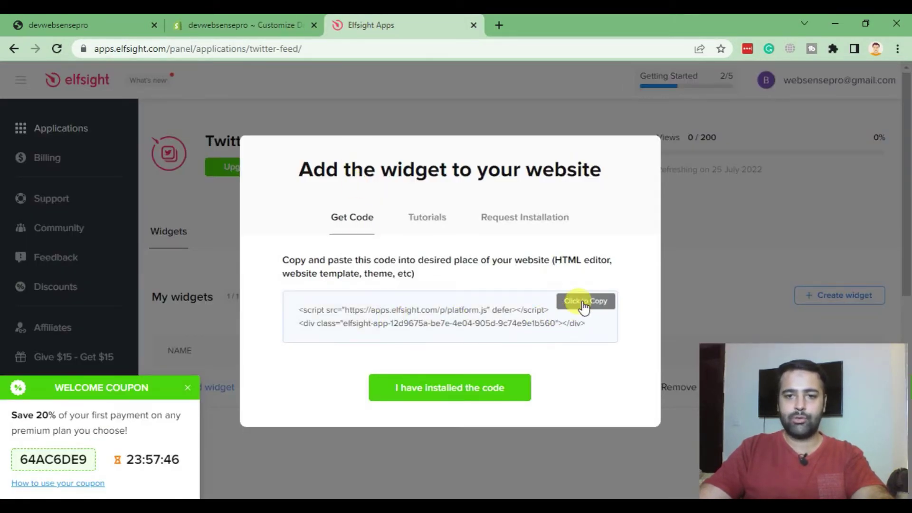
click(254, 21)
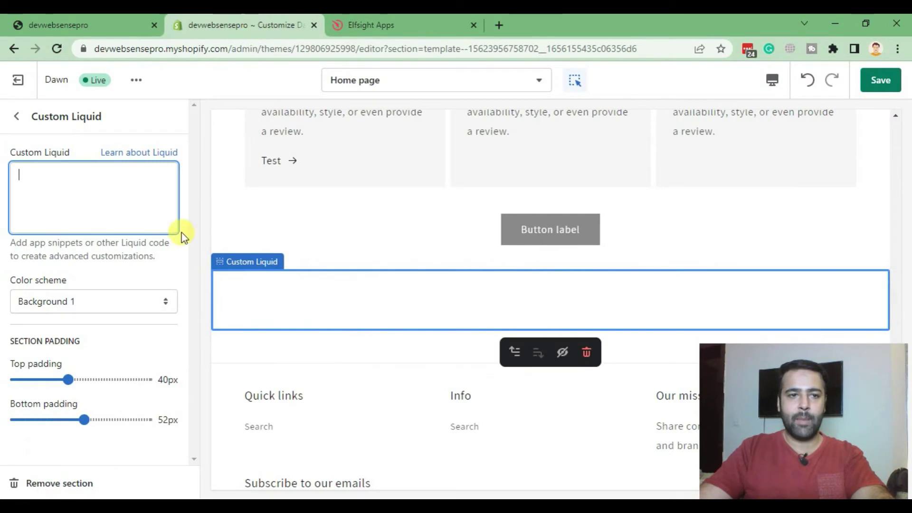
key(ctrl+v)
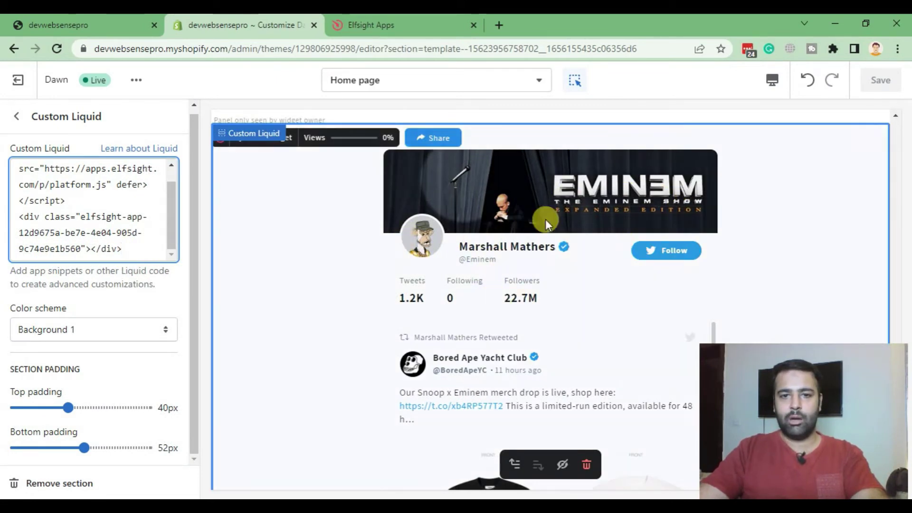
scroll(544, 219, down, 2)
scroll(561, 206, up, 4)
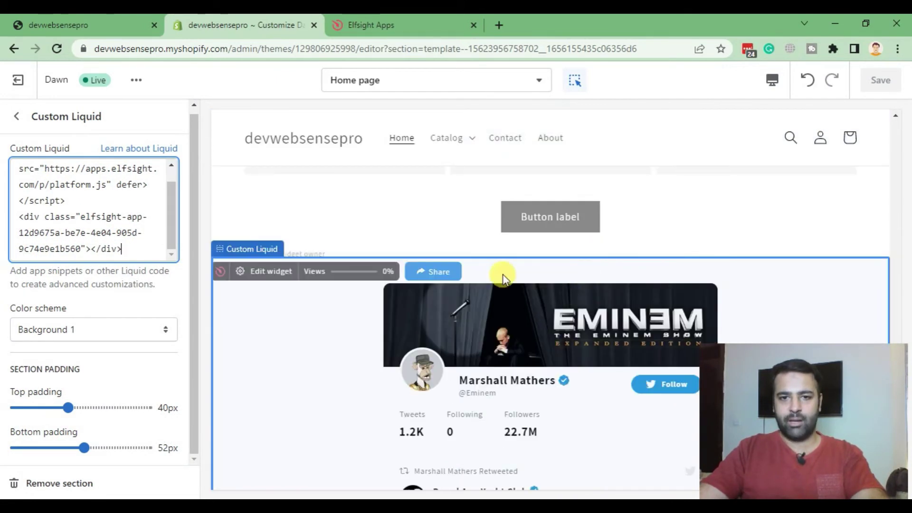
Step: Confirm the code is installed, edit the Untitled widget and select the eminem username for replacement
click(376, 24)
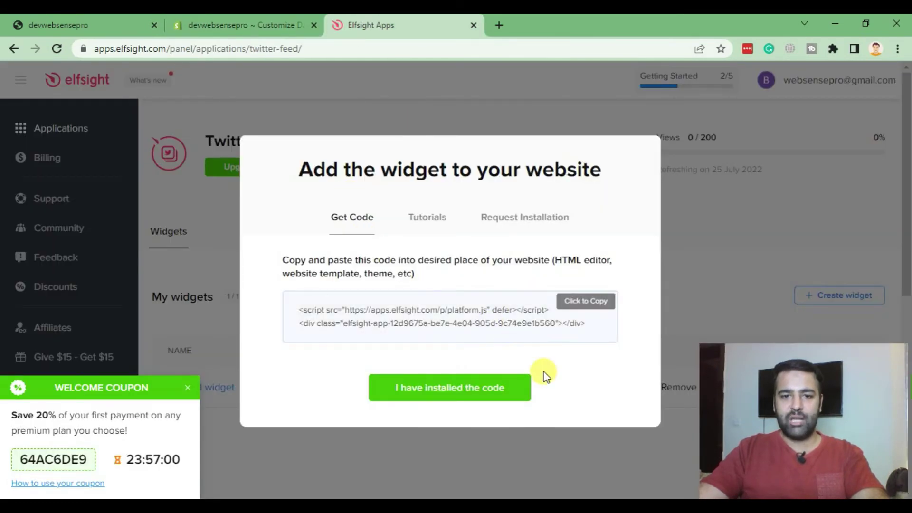
click(660, 262)
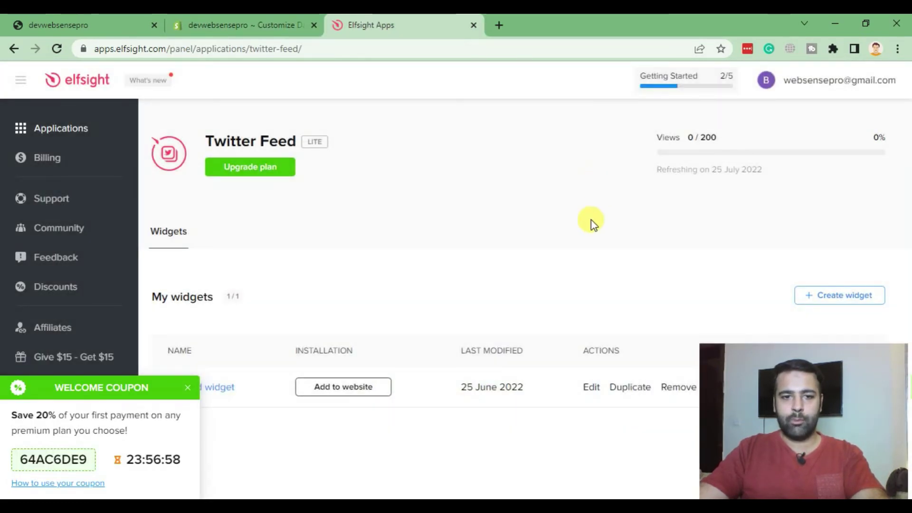
click(185, 391)
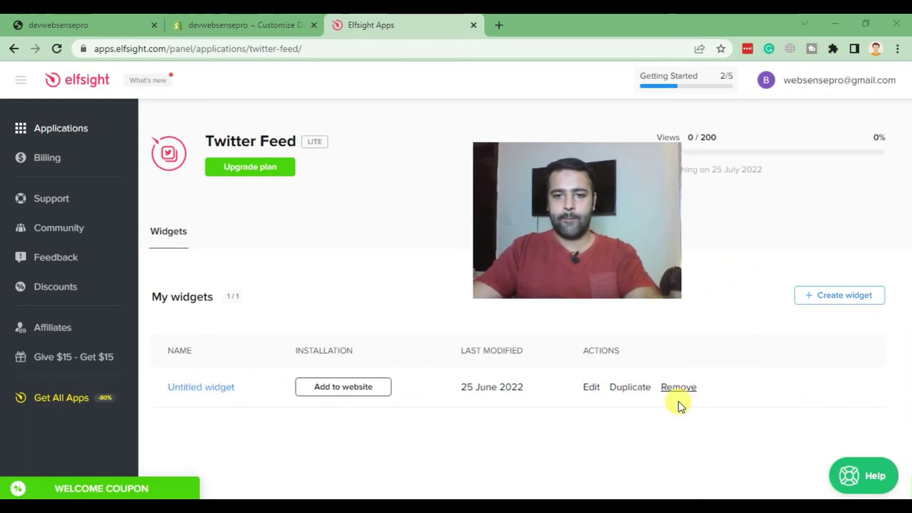
click(592, 390)
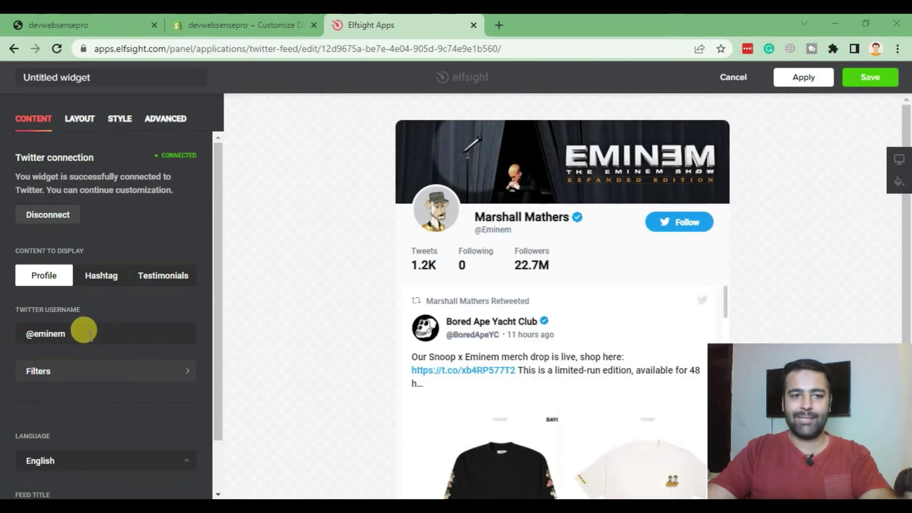
click(74, 335)
double_click(68, 331)
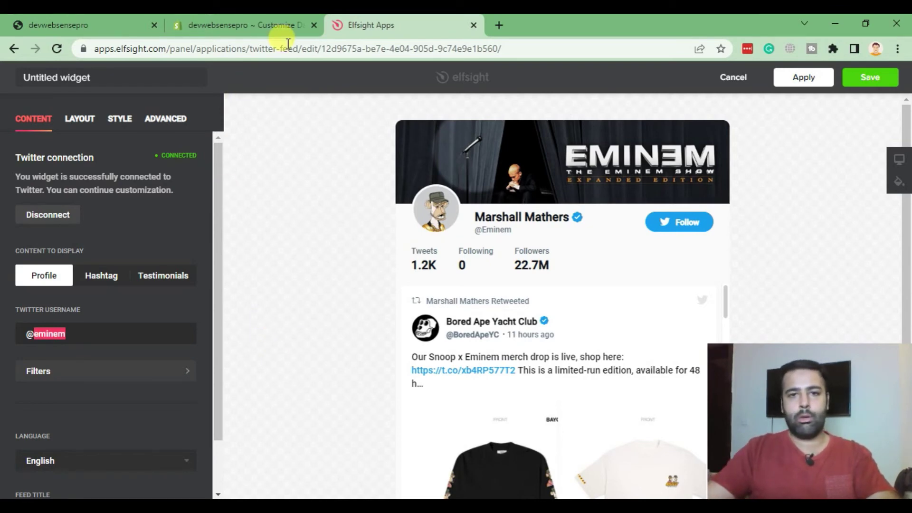
Step: Go to twitter.com/home in a new tab and open the logged-in account menu
click(497, 26)
text(te)
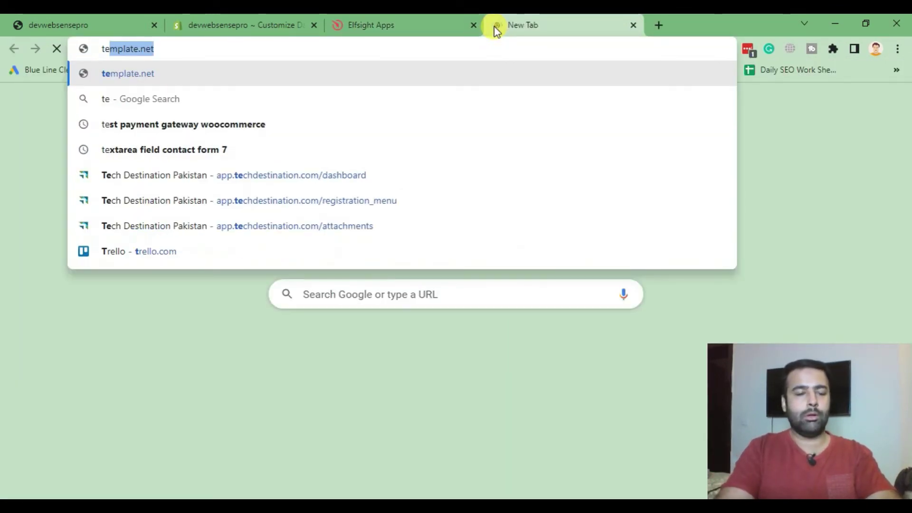
key(BackSpace)
key(BackSpace)
text(witter)
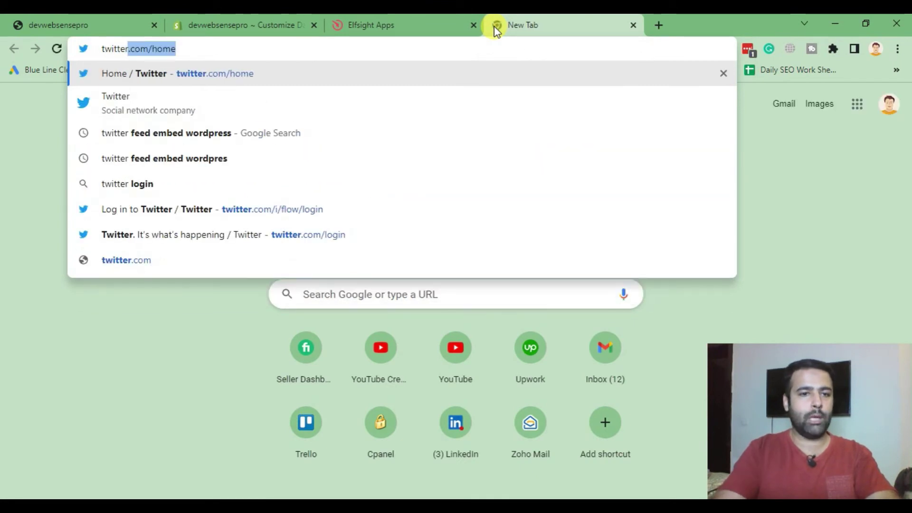
key(Return)
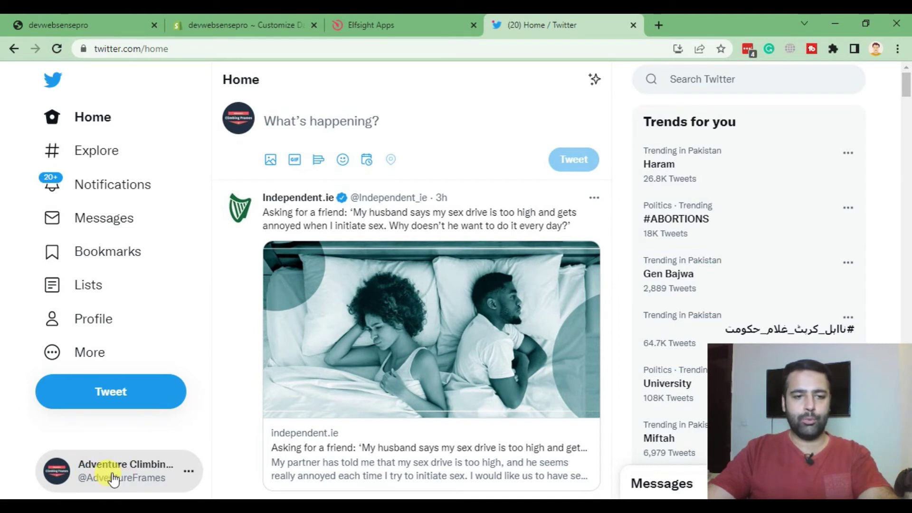
click(113, 474)
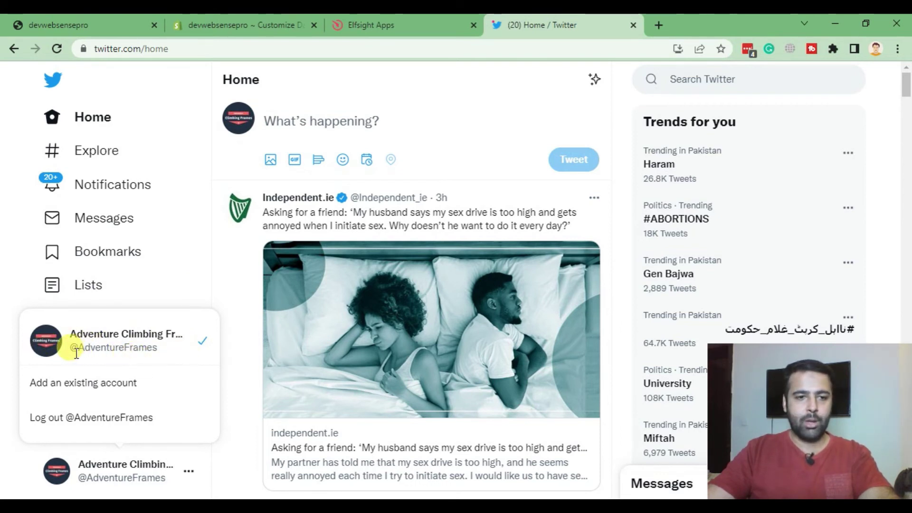
drag(157, 349, 76, 350)
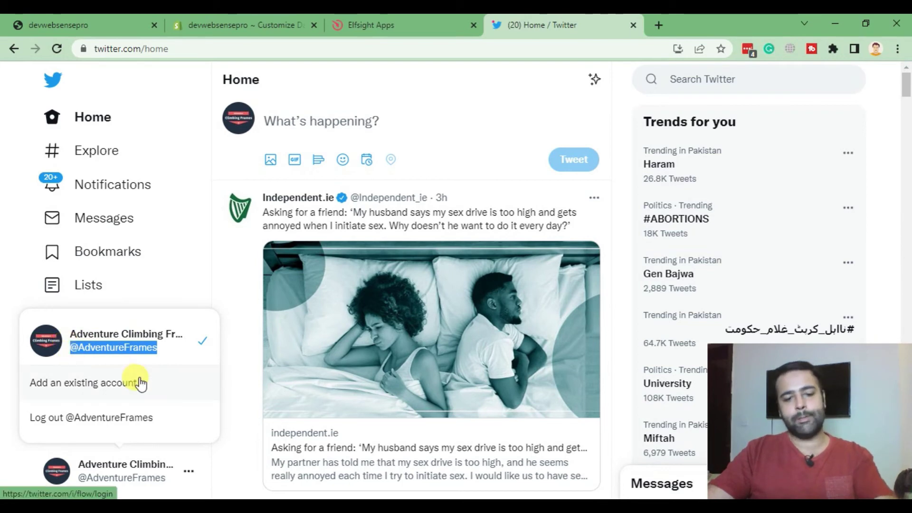
right_click(141, 351)
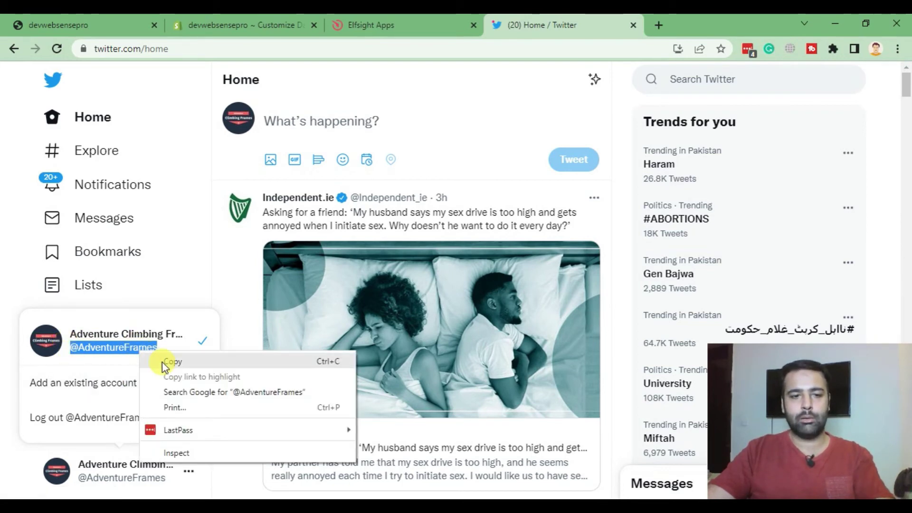
click(162, 362)
click(377, 24)
click(36, 332)
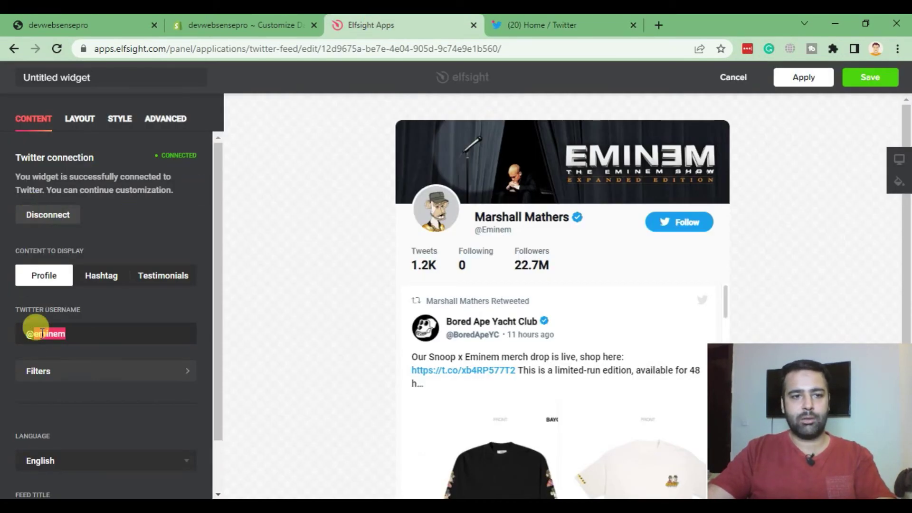
drag(98, 326, 11, 330)
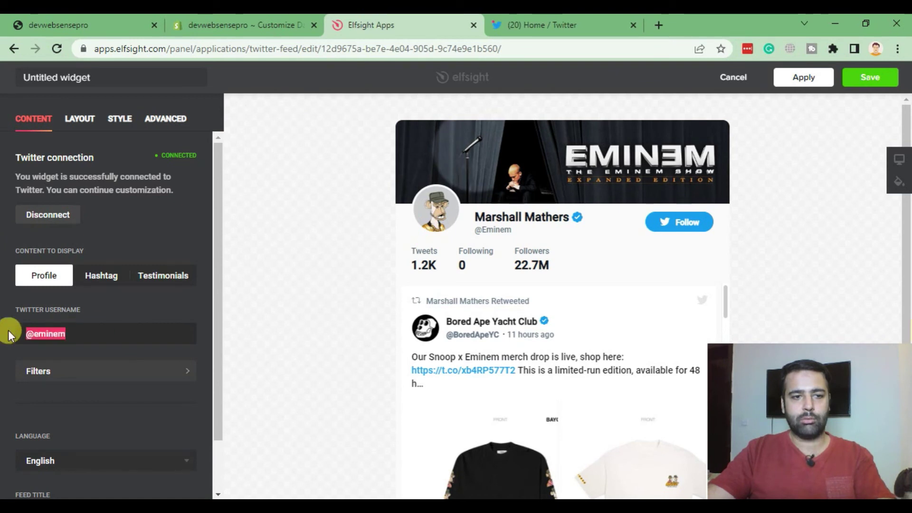
right_click(45, 333)
click(79, 171)
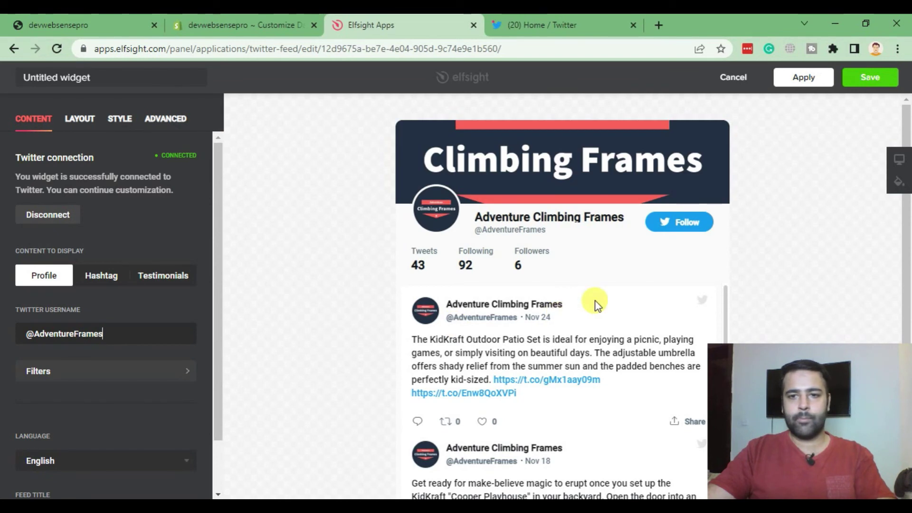
click(867, 85)
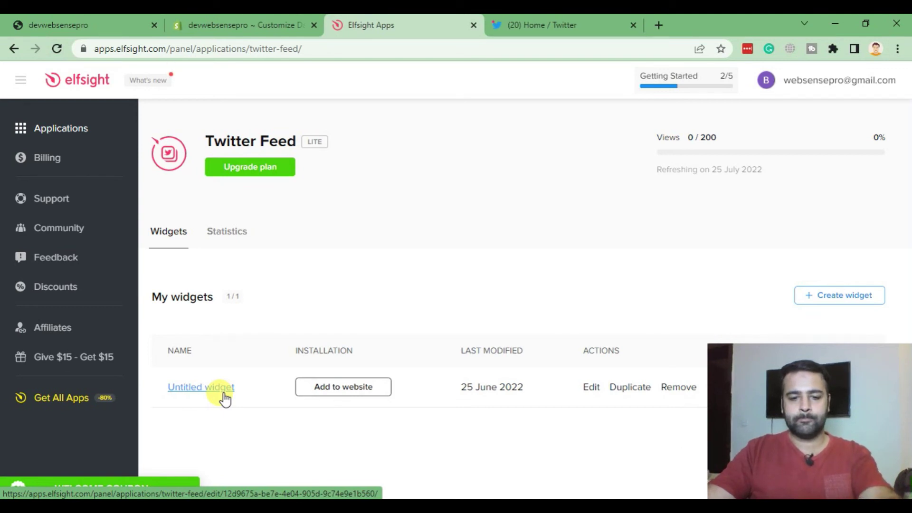
Step: Copy the widget's embed code from Add to website and return to Shopify
click(357, 392)
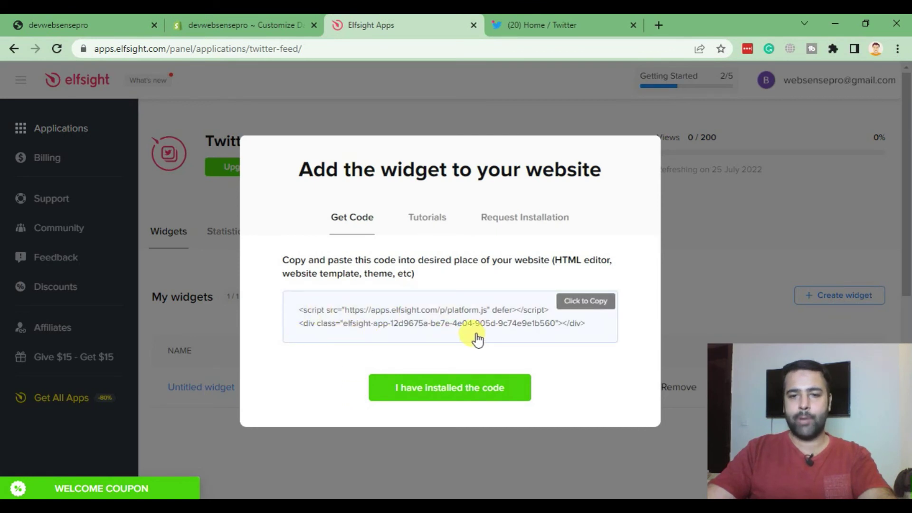
click(595, 306)
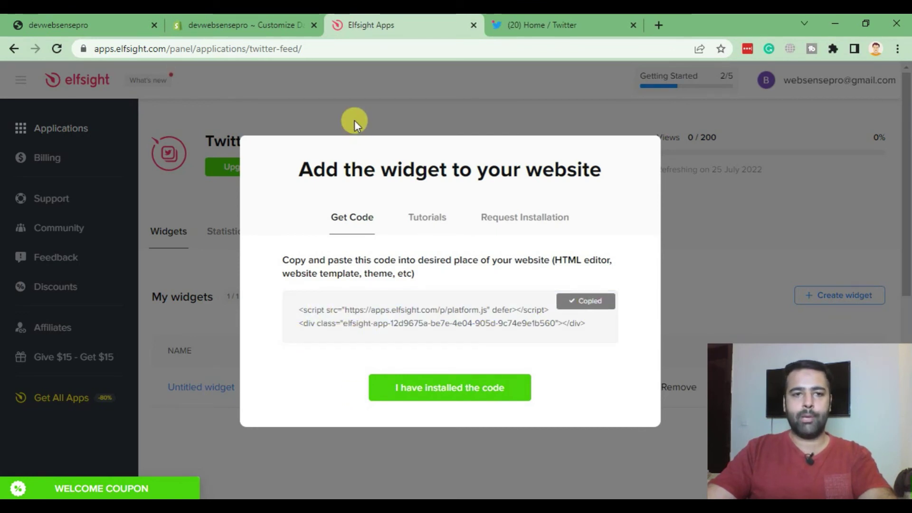
click(255, 19)
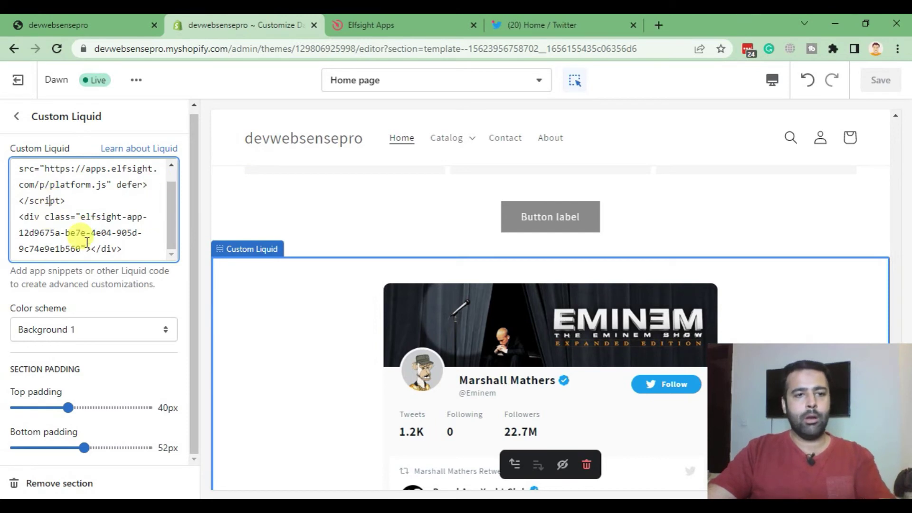
Step: Replace the Custom Liquid code with the pasted embed code, dismissing the warning pop-up
key(ctrl+a)
key(ctrl+v)
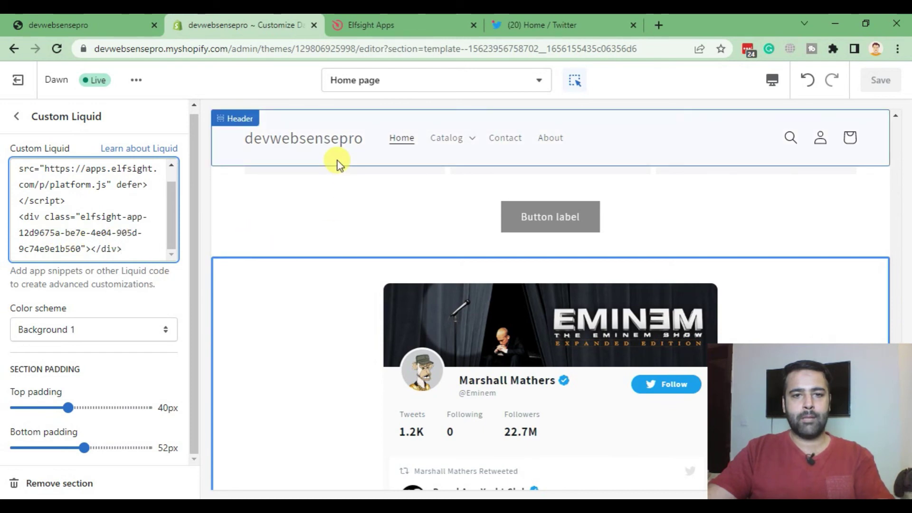
scroll(337, 160, down, 2)
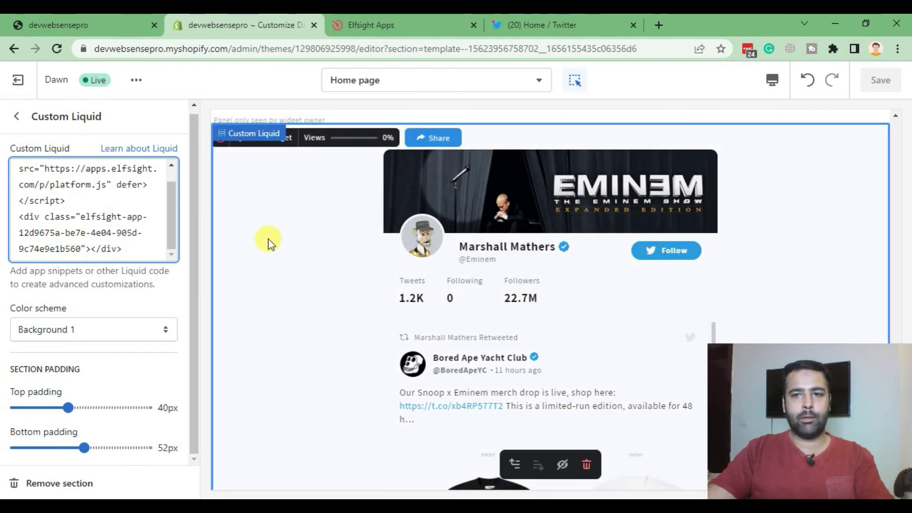
scroll(279, 254, down, 2)
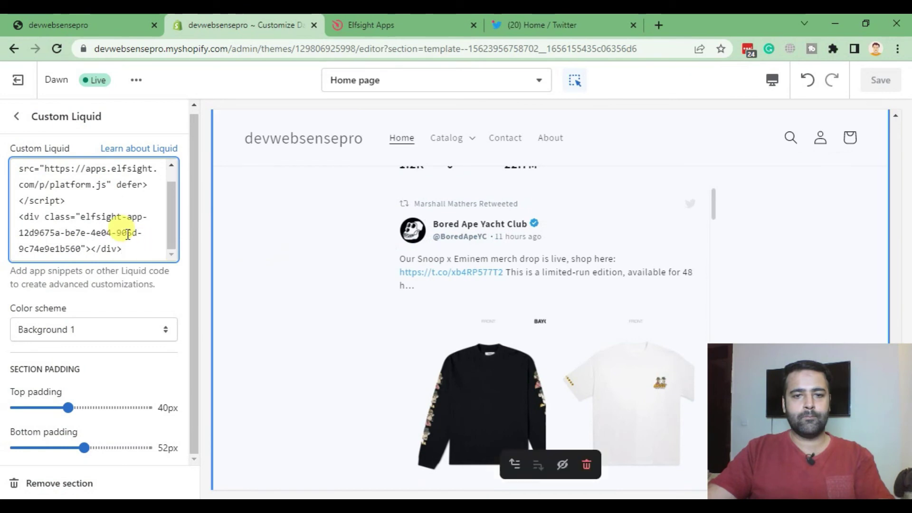
scroll(411, 269, down, 2)
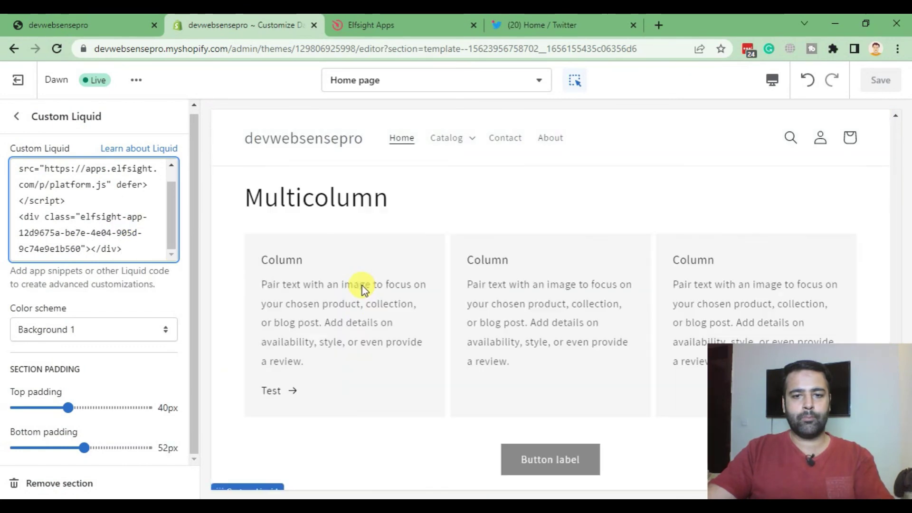
scroll(362, 286, down, 4)
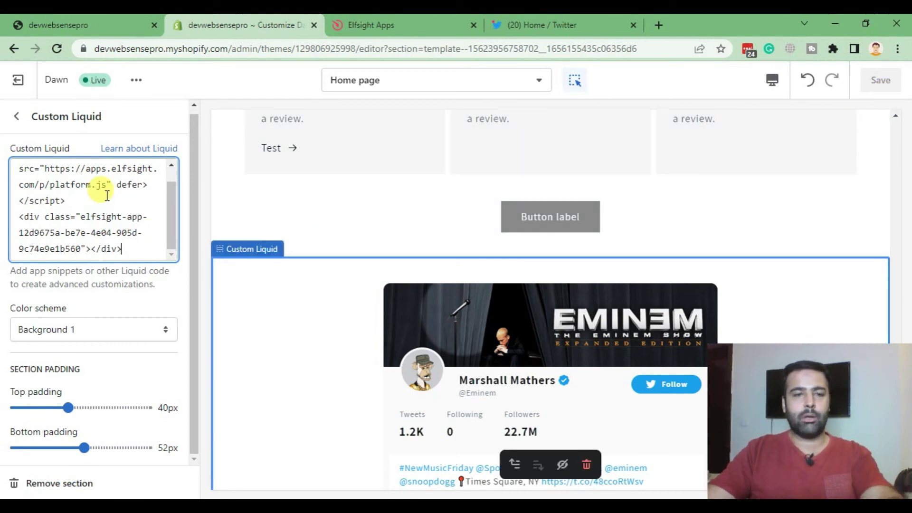
key(F6)
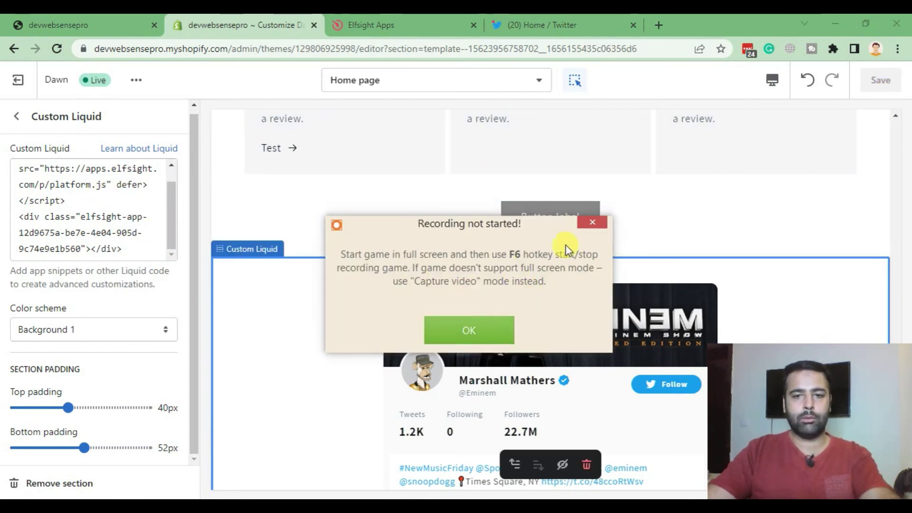
click(591, 221)
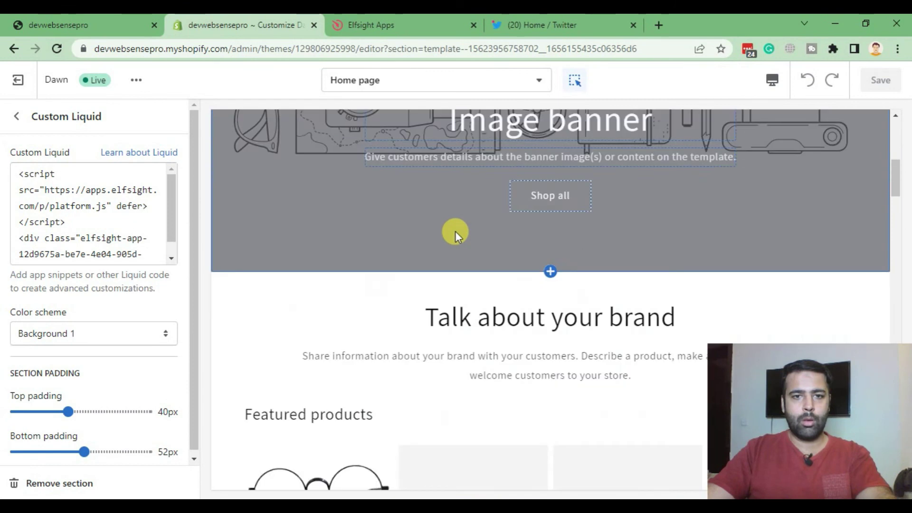
scroll(455, 233, down, 5)
scroll(455, 233, down, 5)
scroll(448, 222, down, 5)
scroll(427, 217, down, 5)
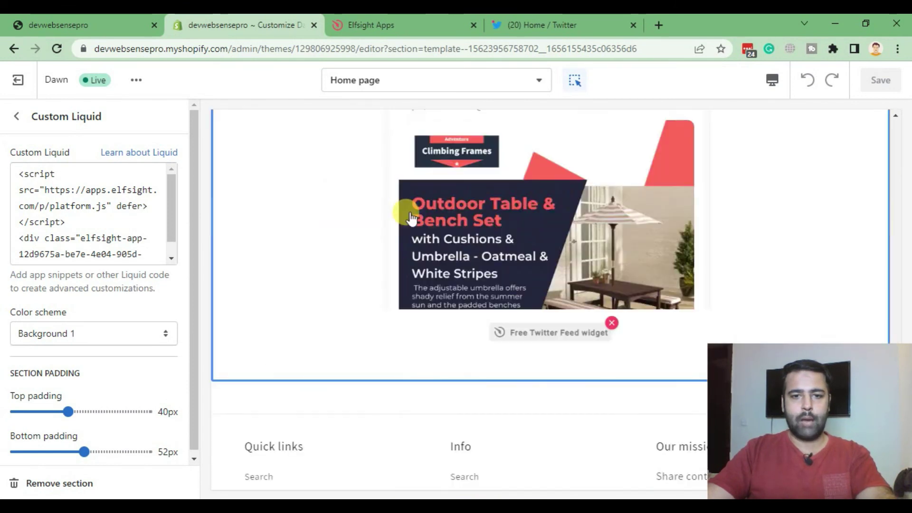
scroll(282, 222, up, 3)
scroll(307, 232, up, 1)
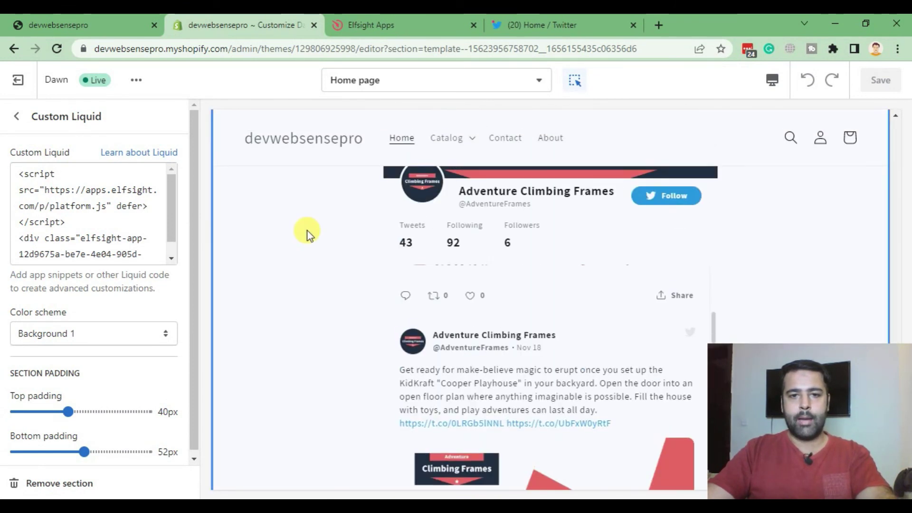
scroll(307, 230, up, 2)
scroll(502, 347, down, 2)
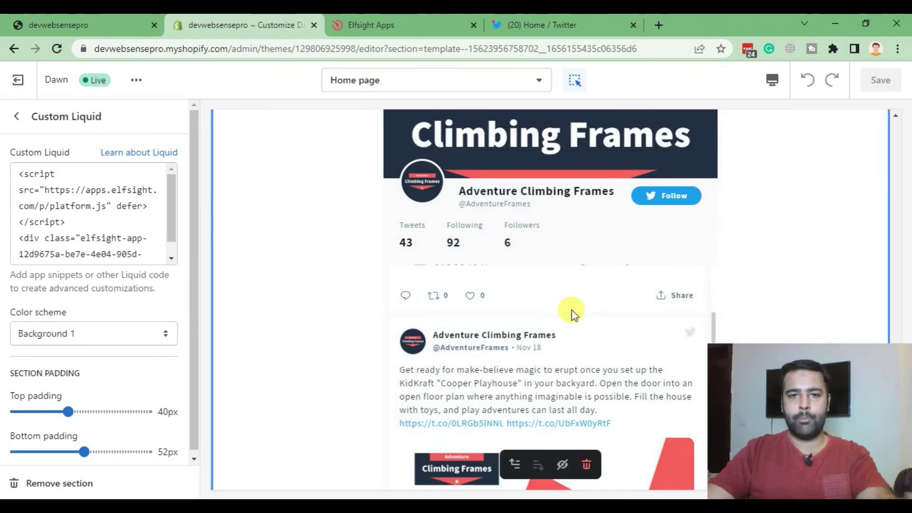
scroll(571, 311, down, 5)
scroll(586, 262, up, 3)
scroll(605, 285, up, 2)
scroll(621, 228, up, 3)
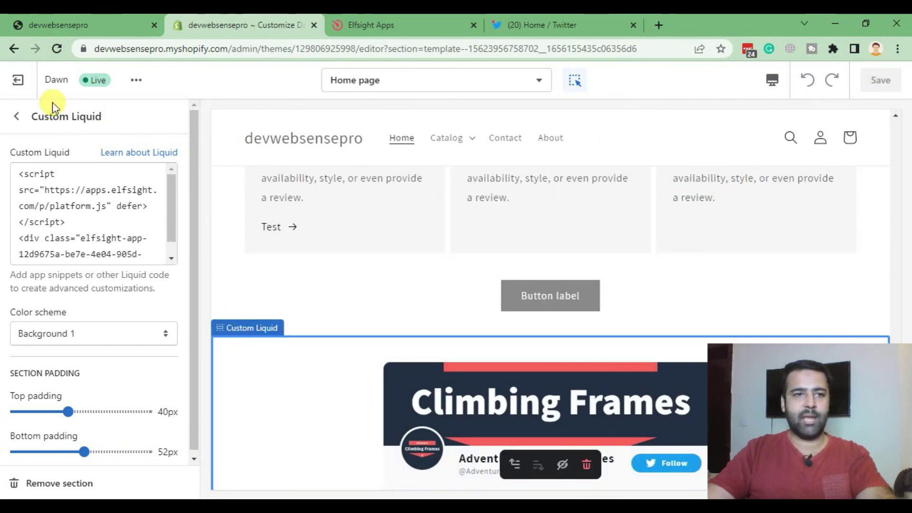
Step: Reload the live storefront homepage to show the Adventure Climbing Frames feed
click(51, 21)
click(62, 53)
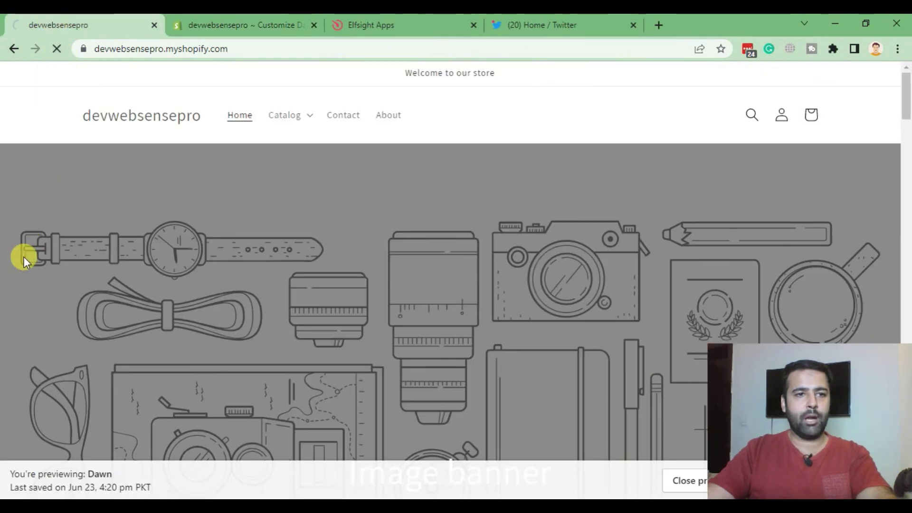
scroll(24, 209, down, 5)
scroll(22, 209, down, 4)
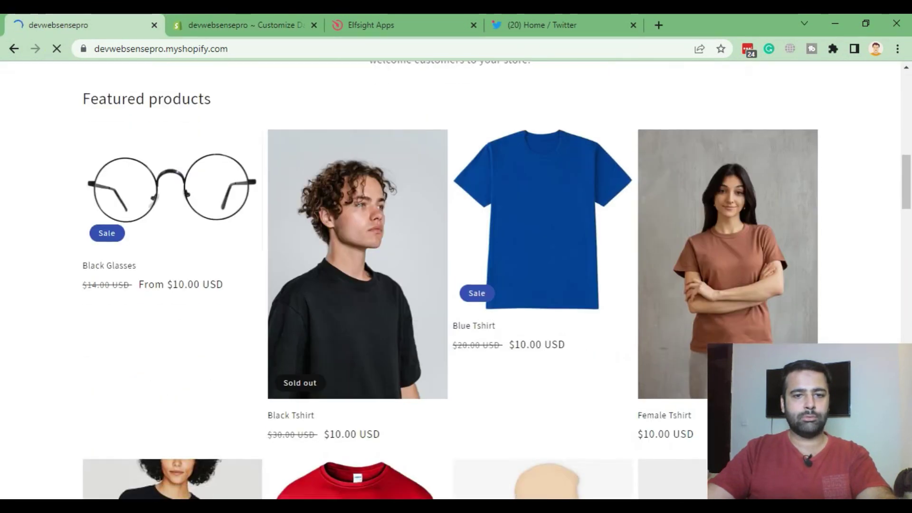
scroll(23, 209, down, 5)
scroll(456, 271, down, 5)
scroll(456, 271, down, 5)
scroll(456, 271, down, 5)
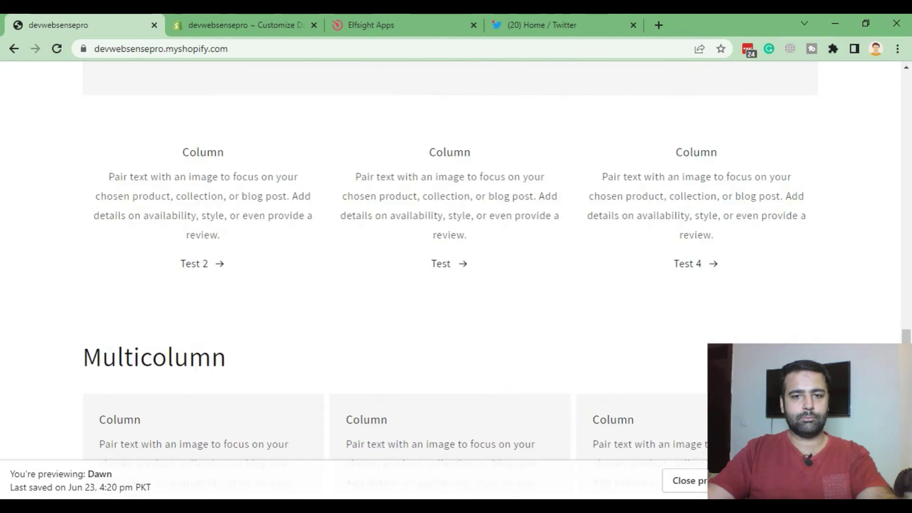
scroll(456, 271, down, 5)
scroll(9, 210, down, 5)
scroll(9, 210, up, 3)
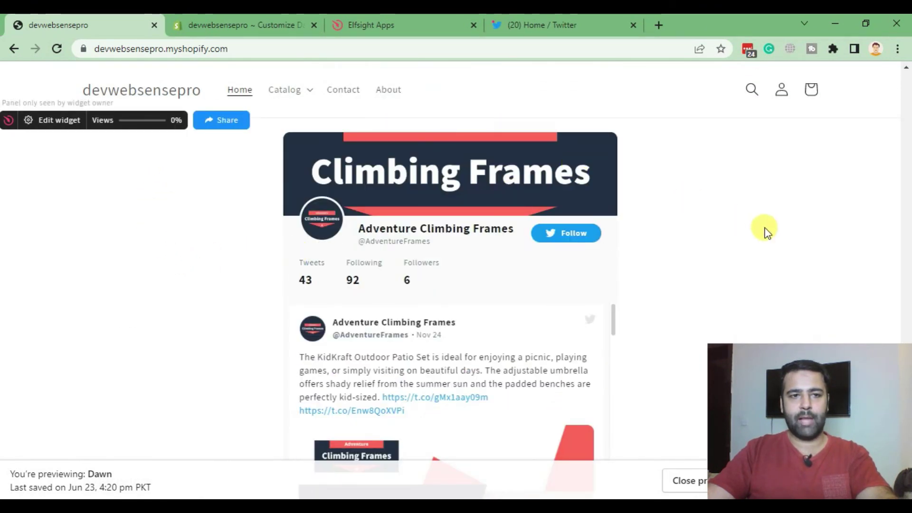
scroll(670, 267, down, 2)
scroll(663, 281, down, 4)
scroll(658, 288, up, 3)
scroll(656, 278, up, 5)
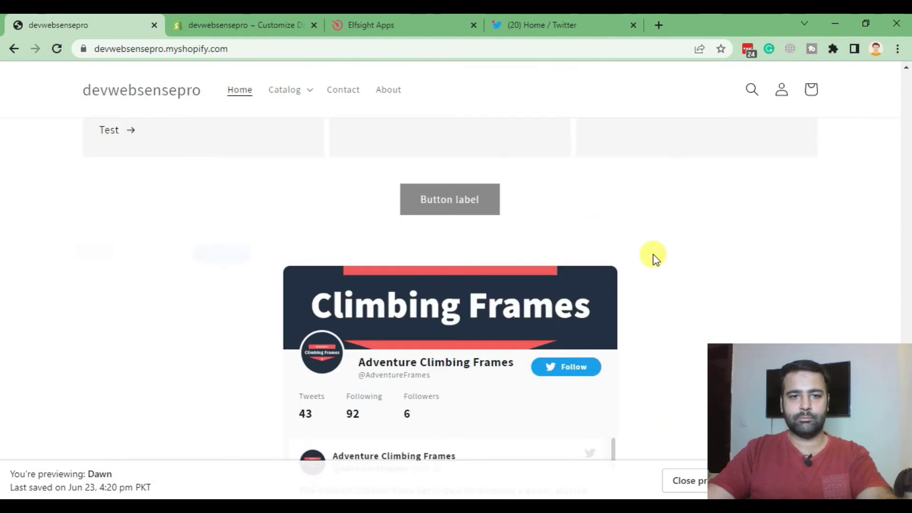
scroll(653, 256, down, 4)
scroll(651, 244, up, 1)
scroll(651, 245, up, 3)
scroll(652, 244, down, 5)
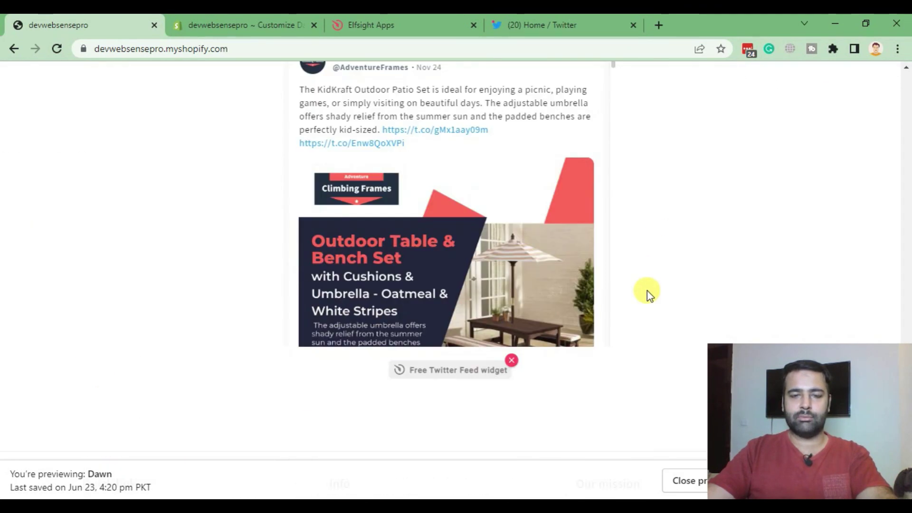
scroll(648, 290, down, 5)
scroll(637, 281, up, 5)
scroll(638, 285, up, 3)
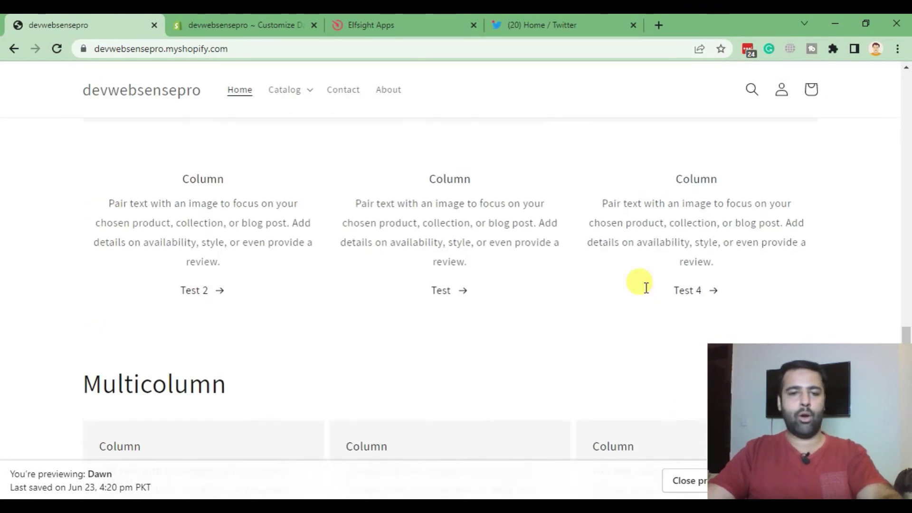
scroll(641, 285, up, 5)
scroll(646, 287, up, 5)
scroll(645, 287, up, 5)
scroll(645, 290, up, 4)
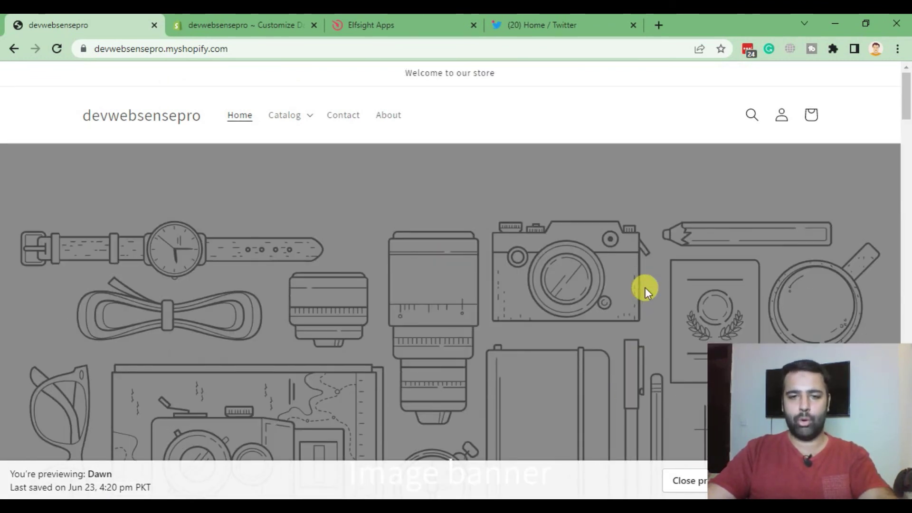